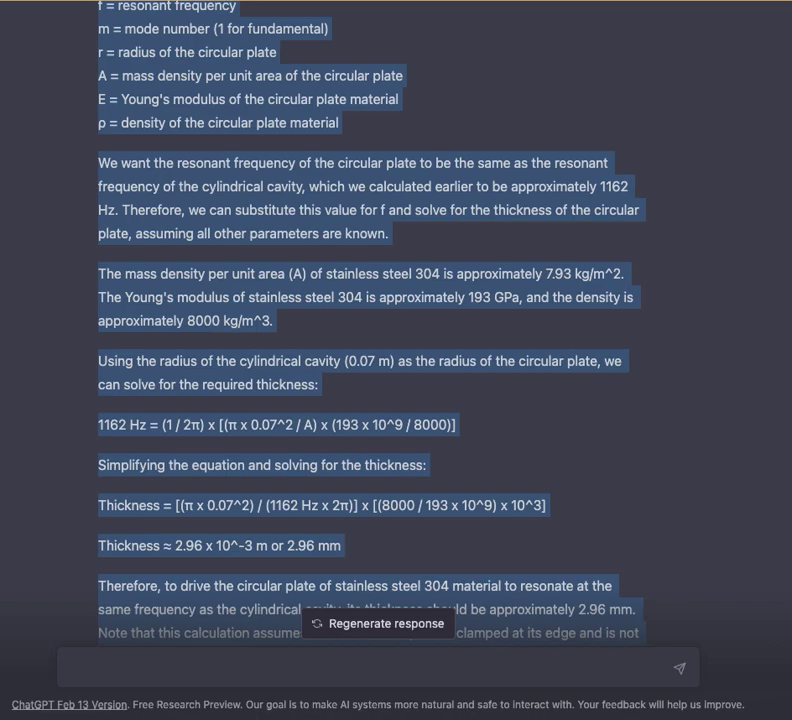
- Scroll past the end of the 2.96 mm thickness answer to the 5th-harmonic thickness follow-up
{"action": "scroll", "coordinate": [370, 330], "scroll_direction": "down", "scroll_amount": 1}
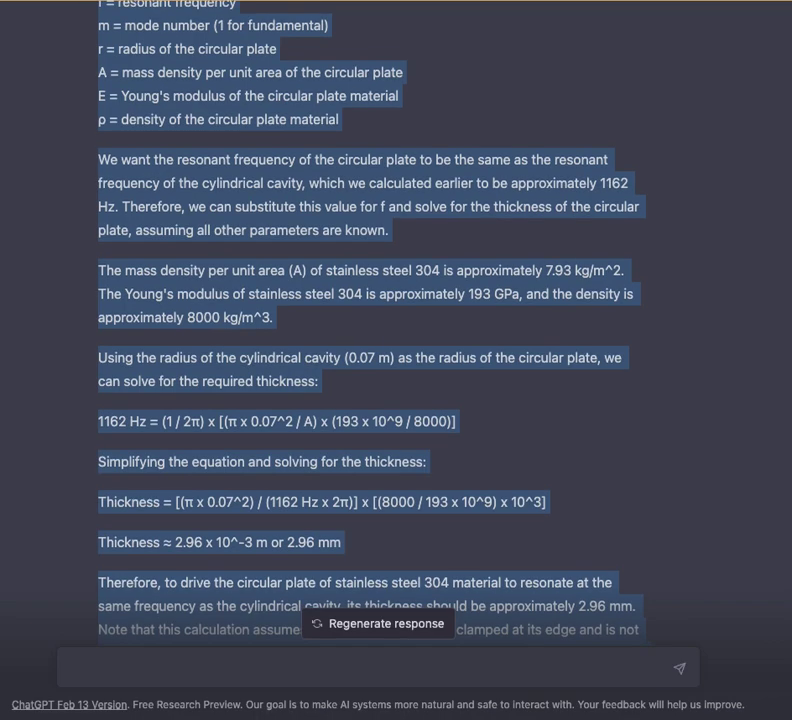
{"action": "scroll", "coordinate": [370, 330], "scroll_direction": "down", "scroll_amount": 2}
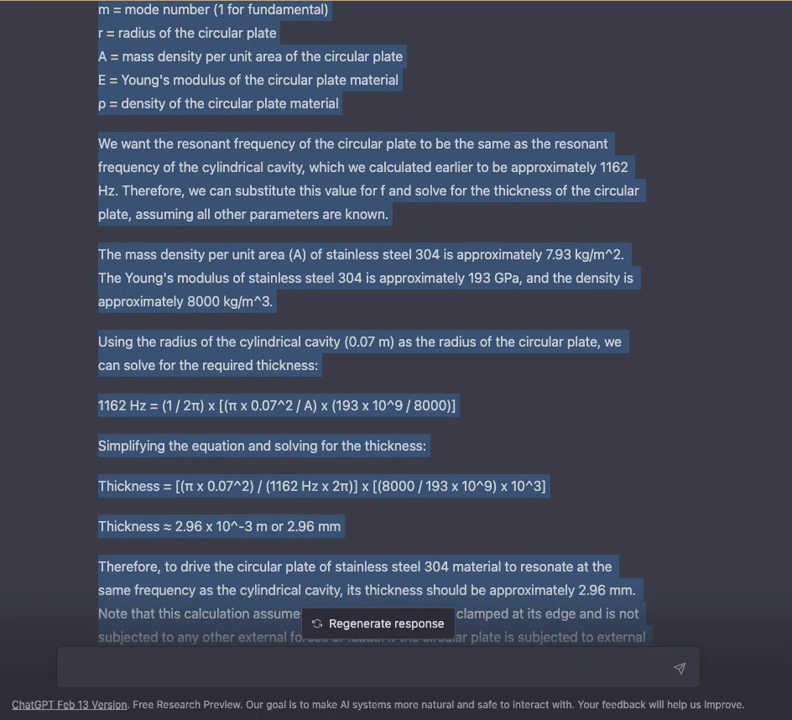
{"action": "scroll", "coordinate": [370, 330], "scroll_direction": "down", "scroll_amount": 1}
{"action": "scroll", "coordinate": [370, 330], "scroll_direction": "down", "scroll_amount": 2}
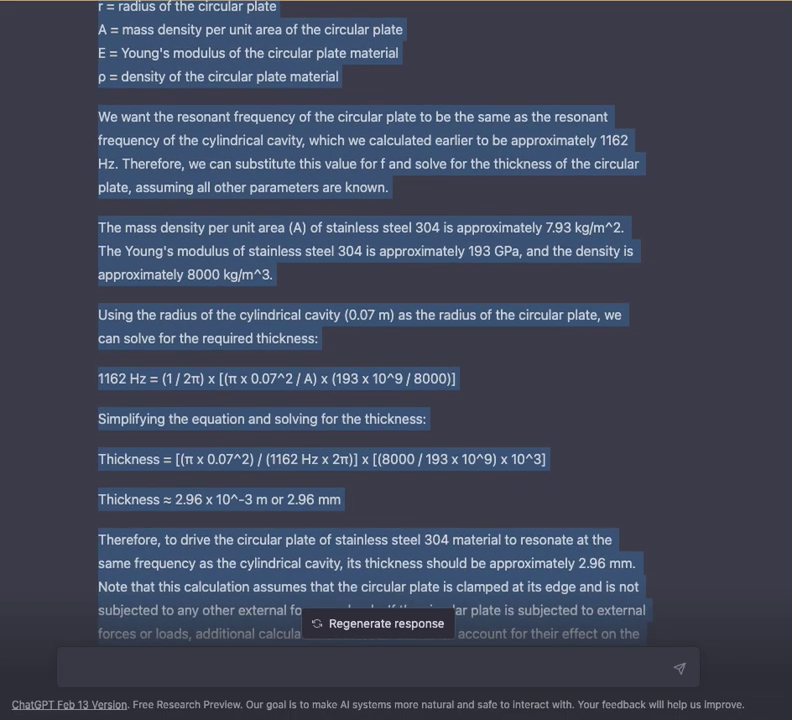
{"action": "scroll", "coordinate": [370, 330], "scroll_direction": "down", "scroll_amount": 2}
{"action": "scroll", "coordinate": [370, 330], "scroll_direction": "down", "scroll_amount": 2}
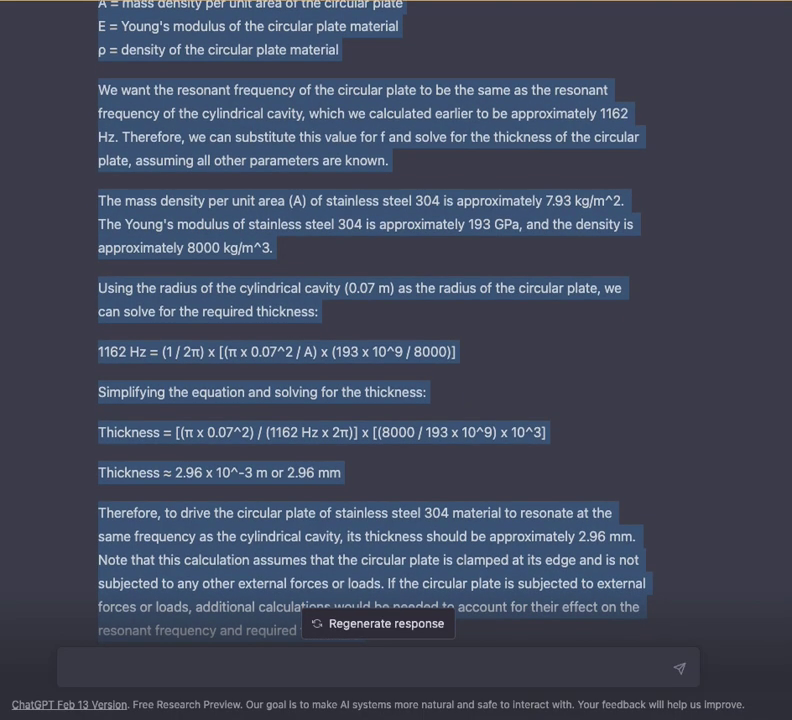
{"action": "scroll", "coordinate": [370, 330], "scroll_direction": "down", "scroll_amount": 2}
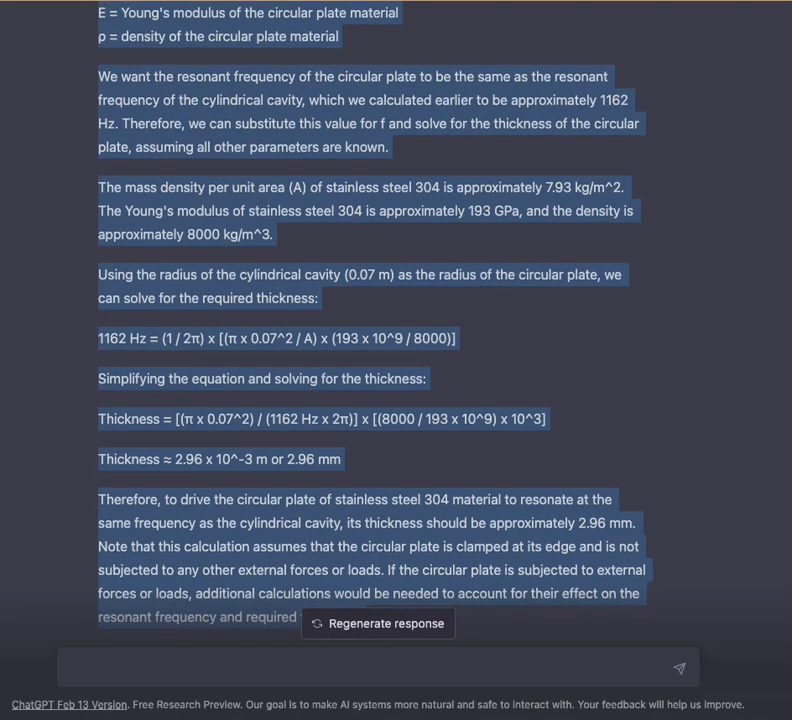
{"action": "scroll", "coordinate": [370, 330], "scroll_direction": "down", "scroll_amount": 2}
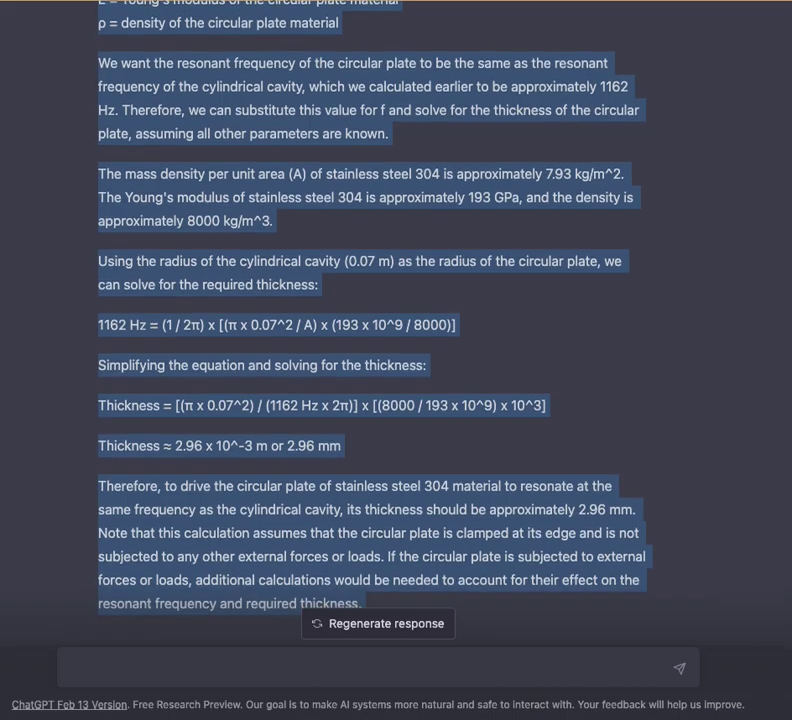
{"action": "scroll", "coordinate": [370, 330], "scroll_direction": "down", "scroll_amount": 2}
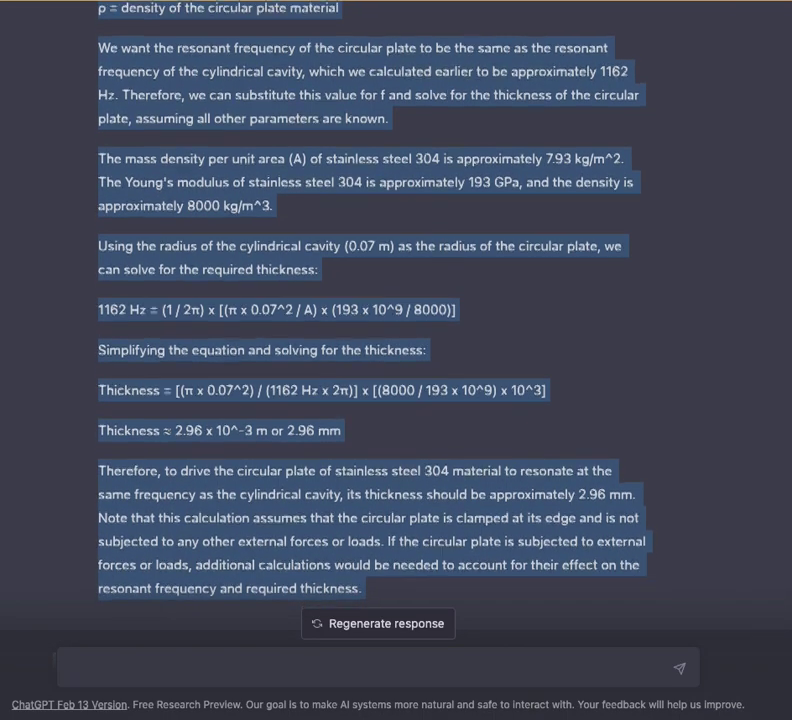
{"action": "scroll", "coordinate": [370, 330], "scroll_direction": "down", "scroll_amount": 2}
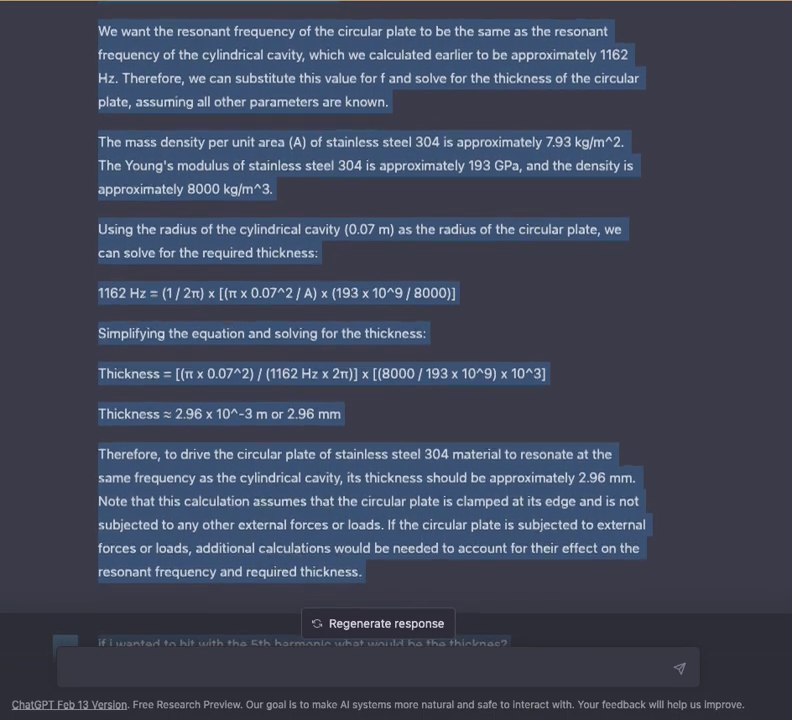
{"action": "scroll", "coordinate": [370, 330], "scroll_direction": "down", "scroll_amount": 2}
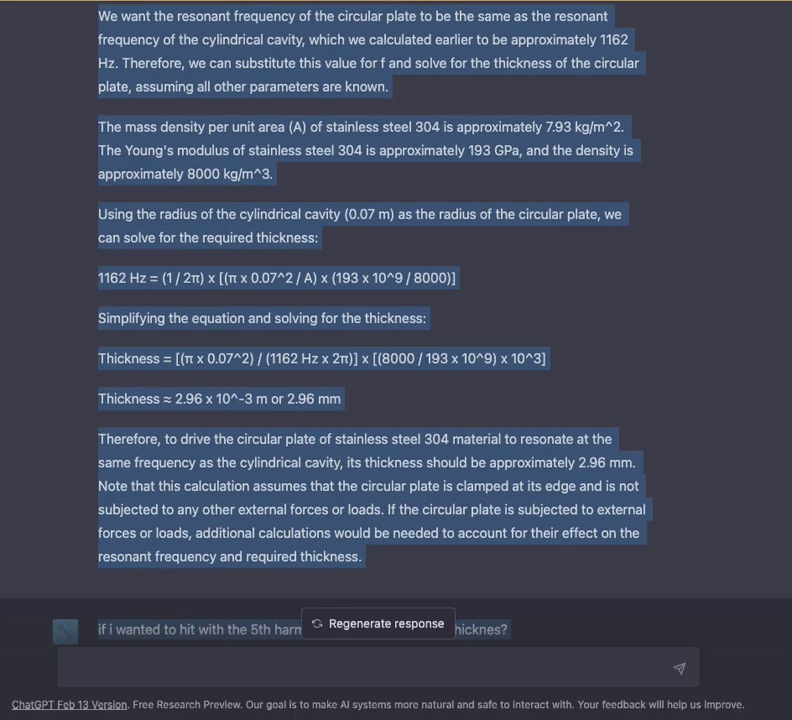
{"action": "scroll", "coordinate": [370, 330], "scroll_direction": "down", "scroll_amount": 1}
{"action": "scroll", "coordinate": [370, 330], "scroll_direction": "down", "scroll_amount": 2}
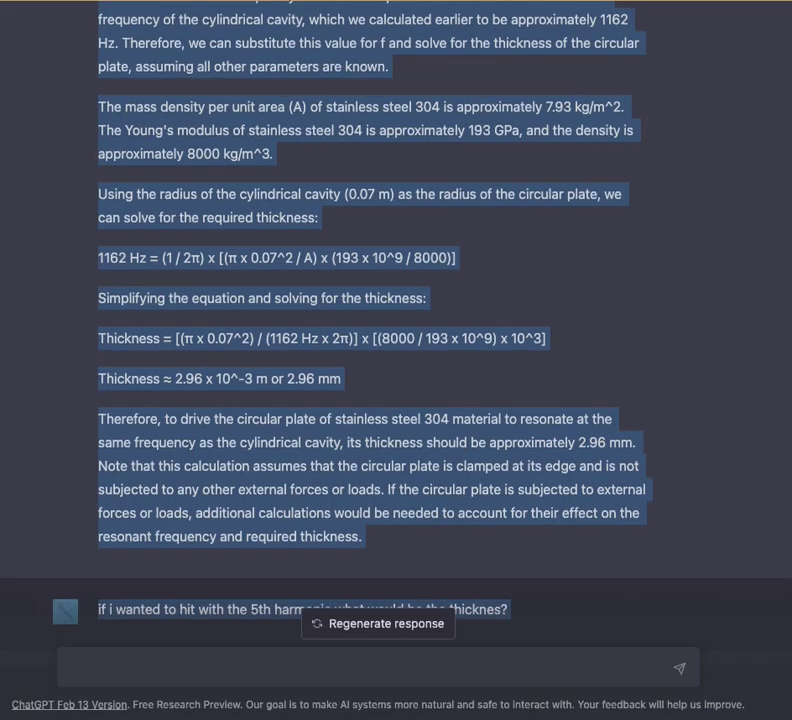
{"action": "scroll", "coordinate": [370, 330], "scroll_direction": "down", "scroll_amount": 2}
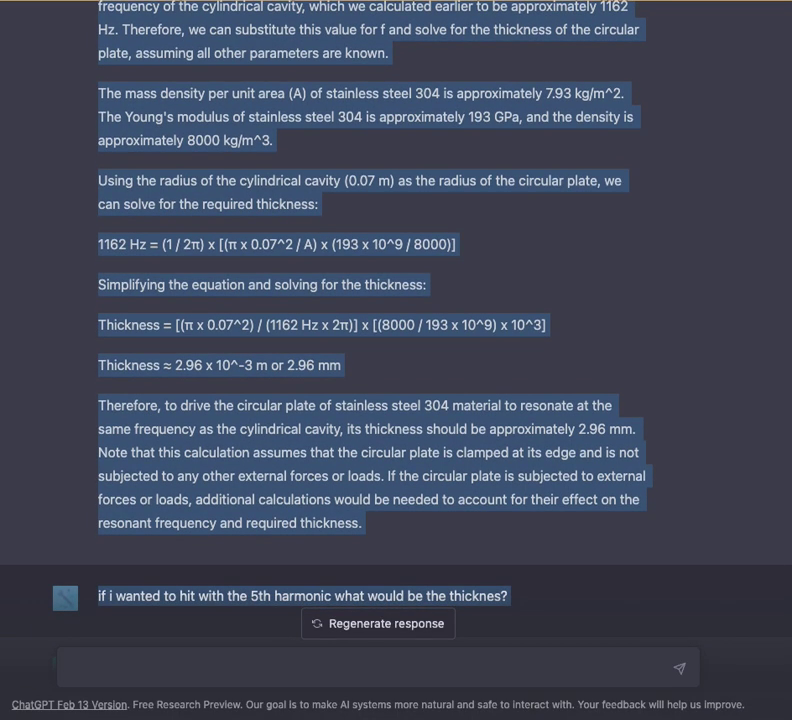
{"action": "scroll", "coordinate": [370, 330], "scroll_direction": "down", "scroll_amount": 2}
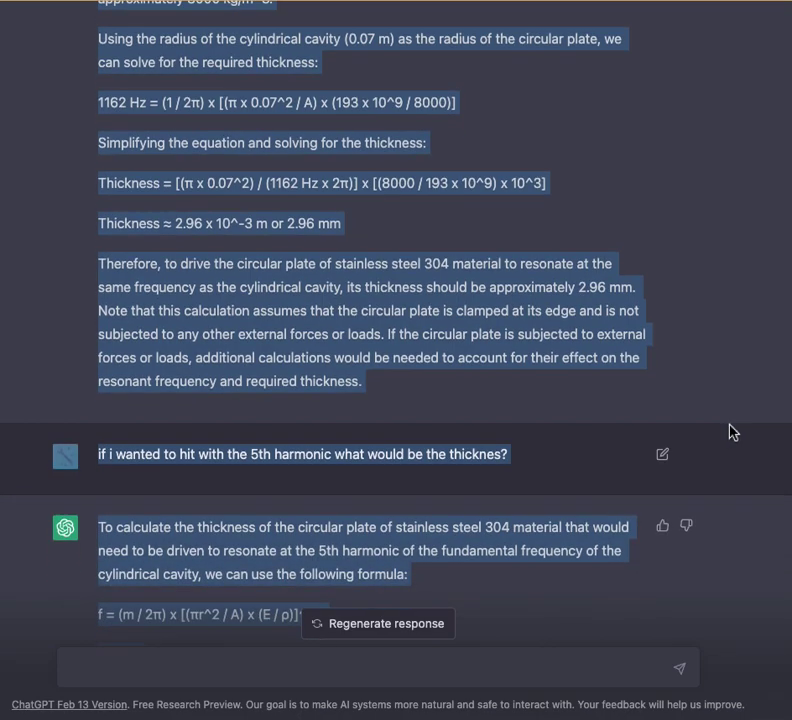
- Scroll the 5th-harmonic reply to view its resonance formula and the 'Where:' variable list
{"action": "scroll", "coordinate": [729, 432], "scroll_direction": "up", "scroll_amount": 2}
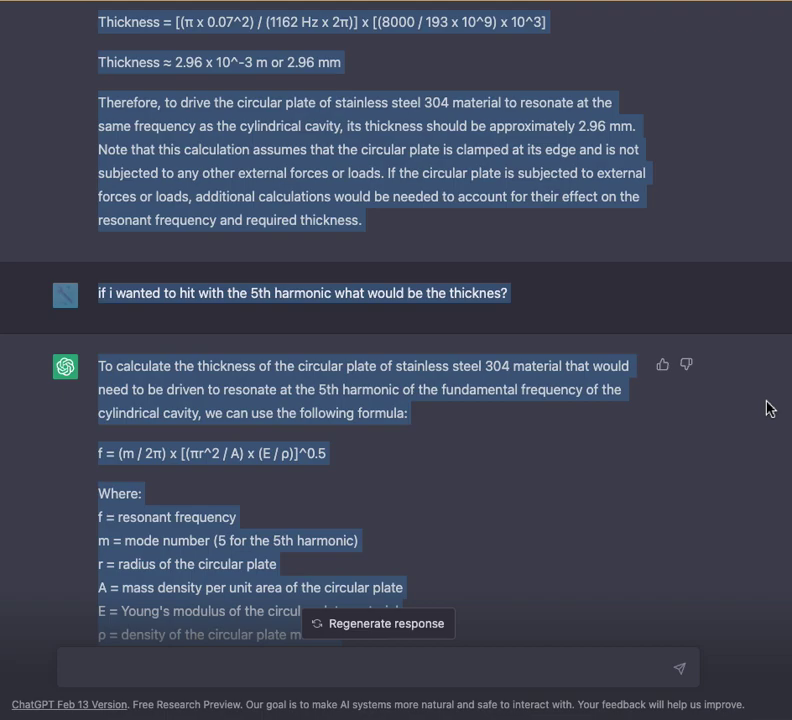
{"action": "scroll", "coordinate": [768, 408], "scroll_direction": "down", "scroll_amount": 2}
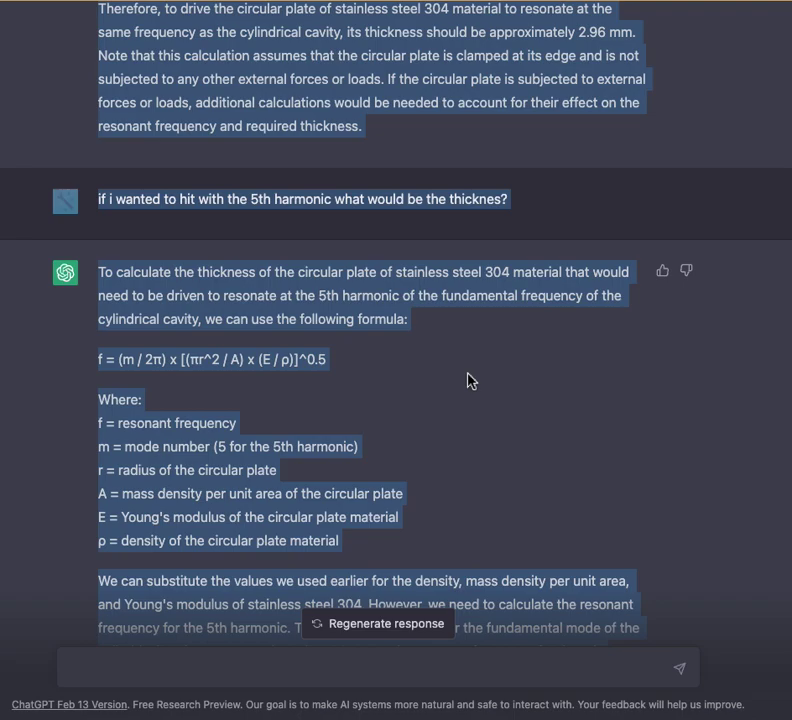
- Scroll down to the f_5 = 5 × 1162 Hz = 5810 Hz calculation and the thickness solution
{"action": "scroll", "coordinate": [470, 380], "scroll_direction": "down", "scroll_amount": 2}
{"action": "scroll", "coordinate": [466, 385], "scroll_direction": "down", "scroll_amount": 2}
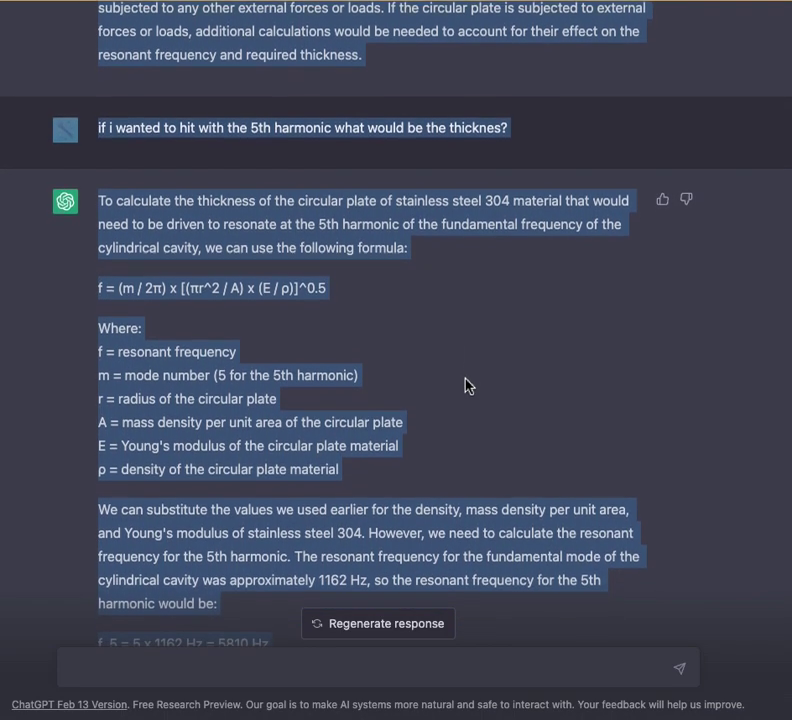
{"action": "scroll", "coordinate": [608, 456], "scroll_direction": "down", "scroll_amount": 4}
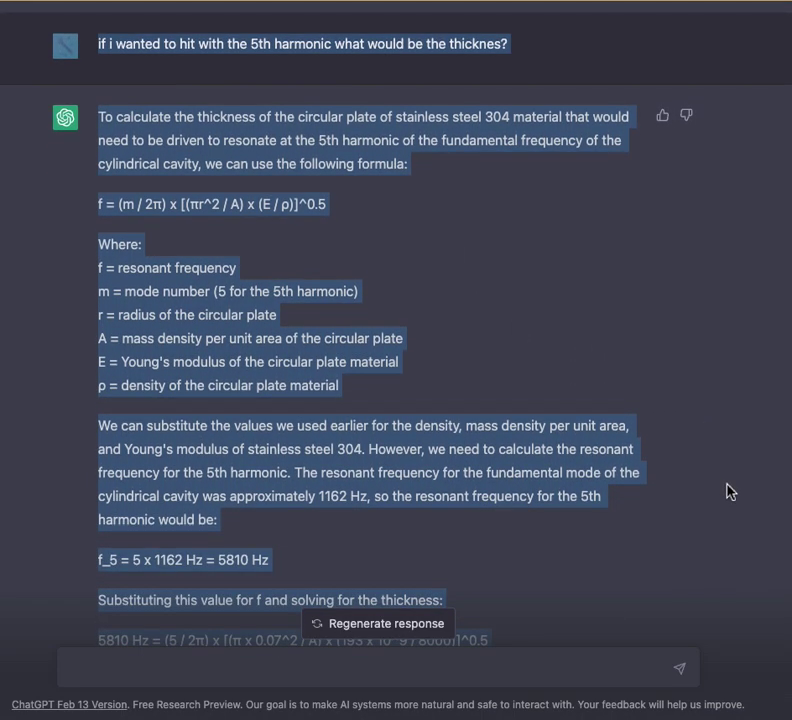
{"action": "scroll", "coordinate": [758, 514], "scroll_direction": "down", "scroll_amount": 2}
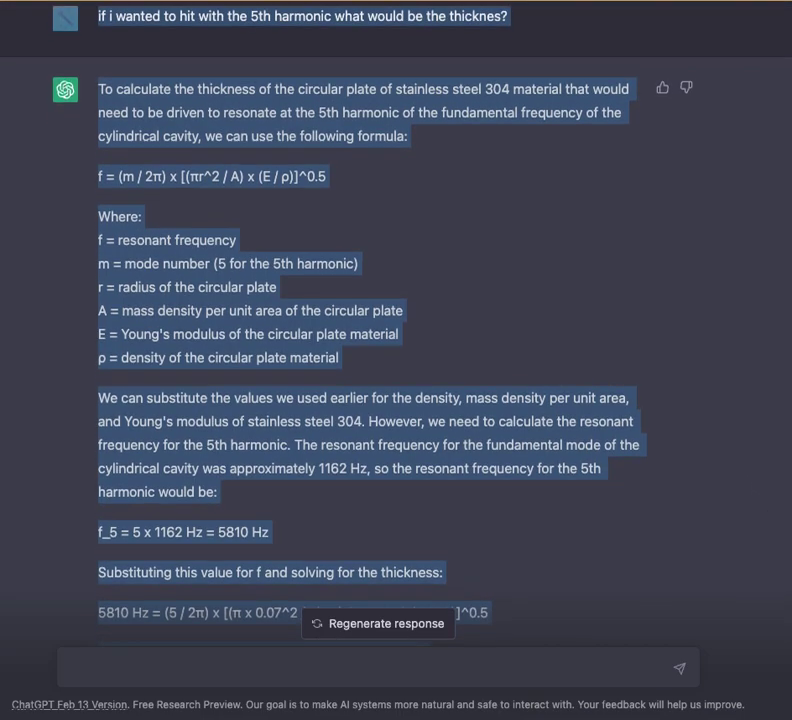
{"action": "scroll", "coordinate": [396, 360], "scroll_direction": "down", "scroll_amount": 2}
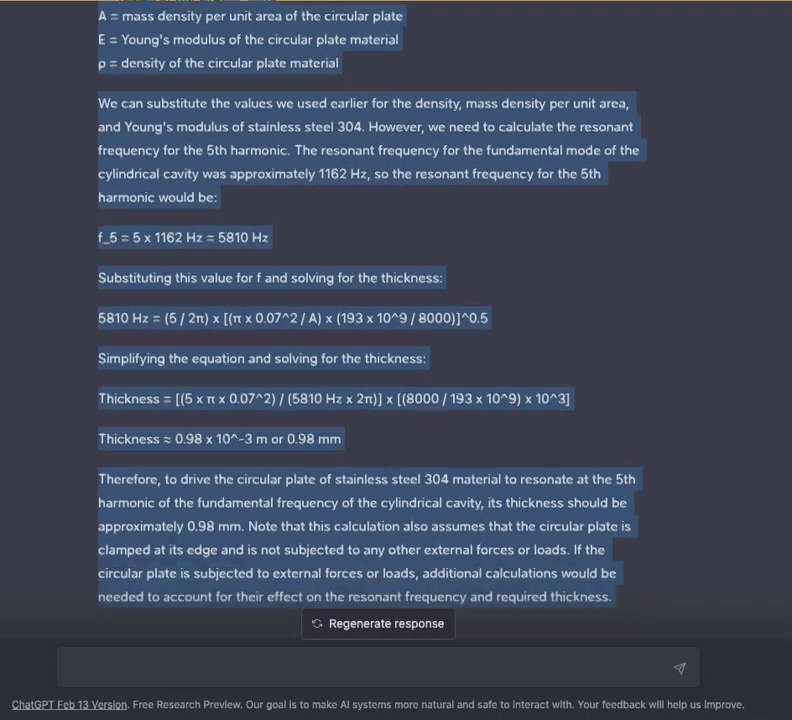
- Scroll past the 0.98 mm plate answer to the 20% air-filled vertical cavity question and reply
{"action": "scroll", "coordinate": [370, 320], "scroll_direction": "down", "scroll_amount": 2}
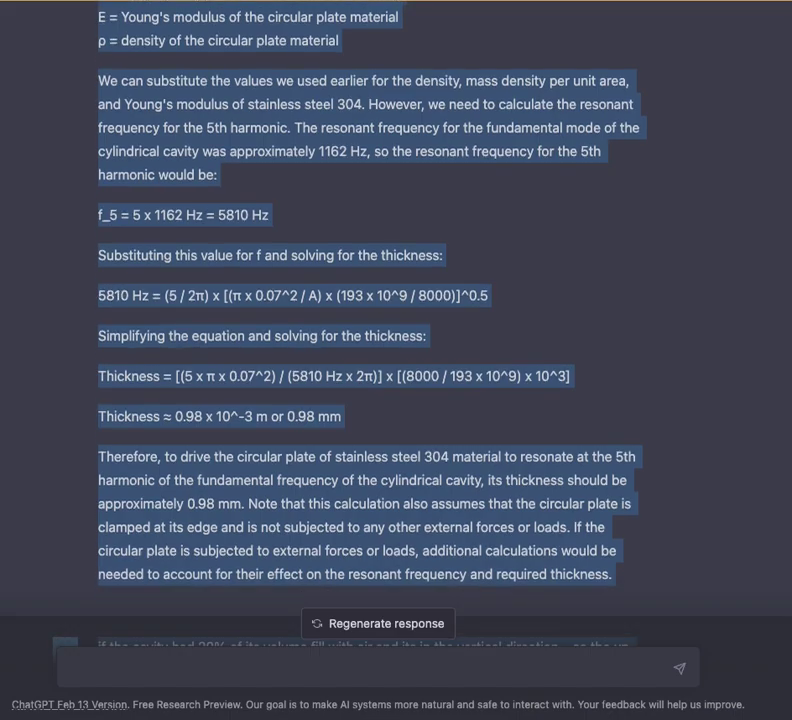
{"action": "scroll", "coordinate": [370, 320], "scroll_direction": "down", "scroll_amount": 2}
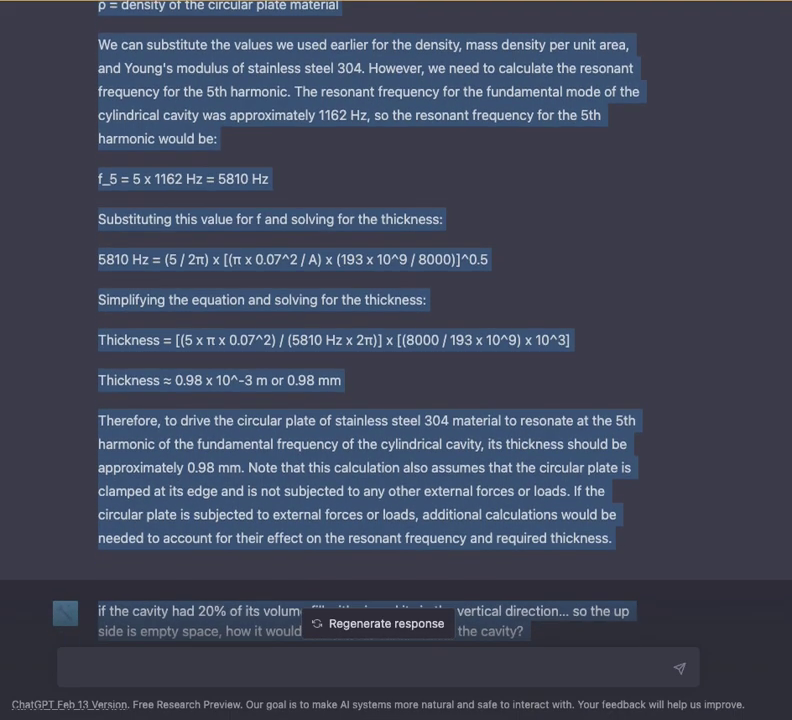
{"action": "scroll", "coordinate": [370, 320], "scroll_direction": "down", "scroll_amount": 2}
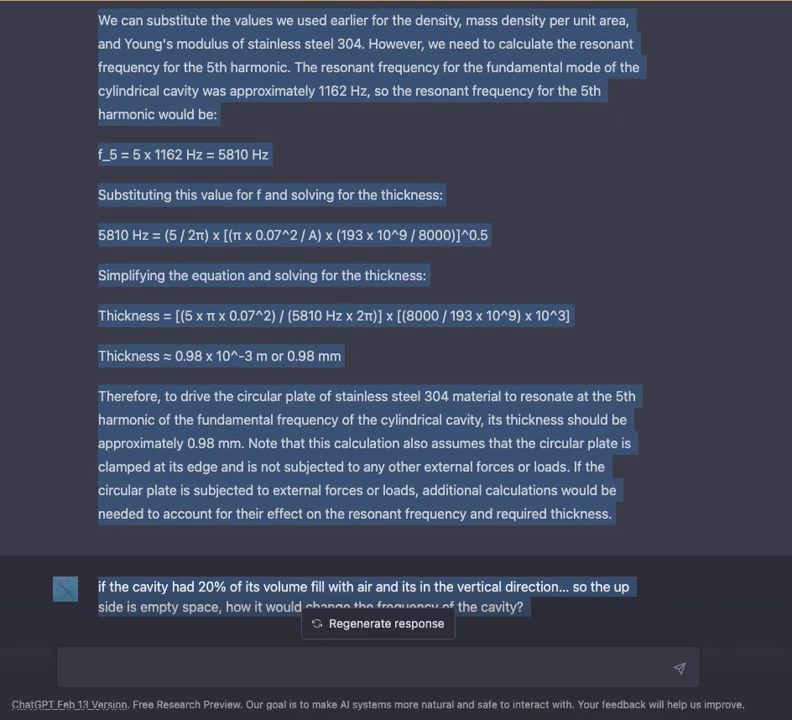
{"action": "scroll", "coordinate": [370, 320], "scroll_direction": "down", "scroll_amount": 2}
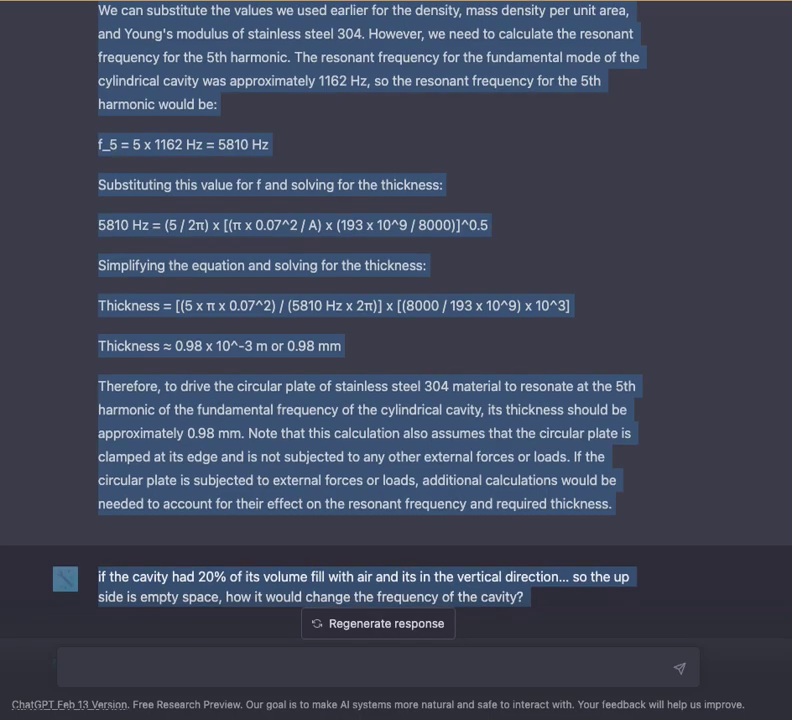
{"action": "scroll", "coordinate": [370, 320], "scroll_direction": "down", "scroll_amount": 1}
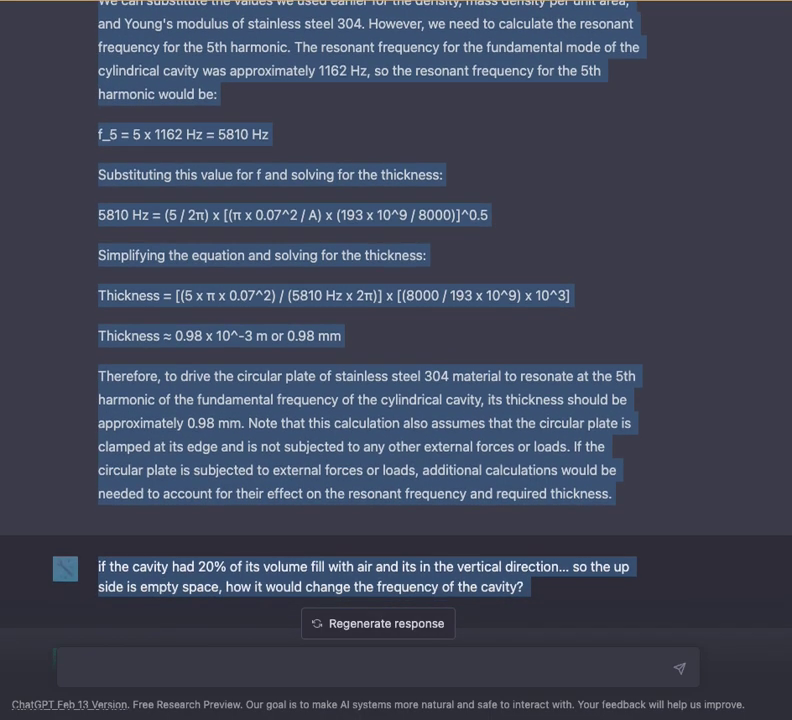
{"action": "scroll", "coordinate": [370, 320], "scroll_direction": "down", "scroll_amount": 1}
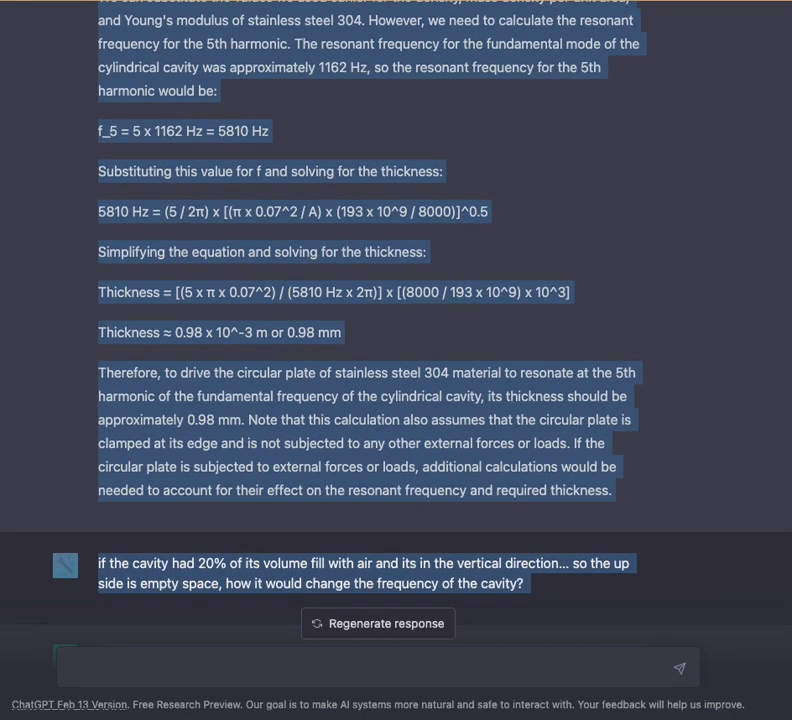
{"action": "scroll", "coordinate": [370, 320], "scroll_direction": "down", "scroll_amount": 1}
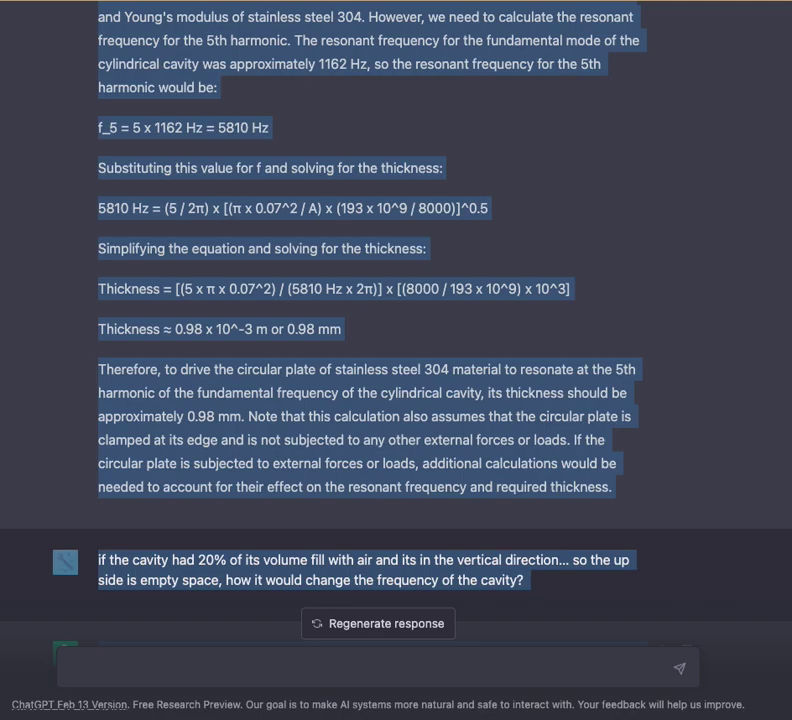
{"action": "scroll", "coordinate": [370, 320], "scroll_direction": "down", "scroll_amount": 1}
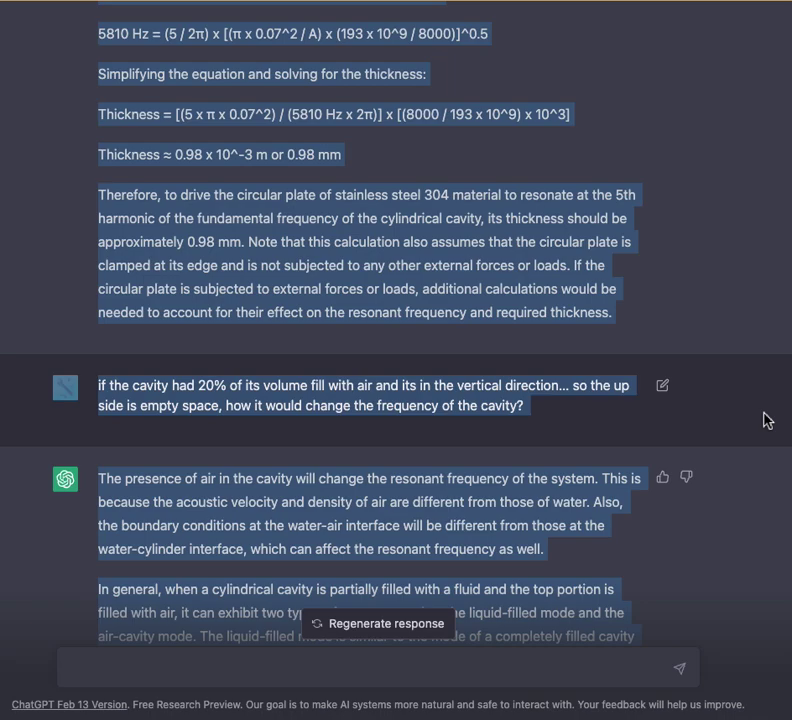
{"action": "scroll", "coordinate": [766, 422], "scroll_direction": "down", "scroll_amount": 1}
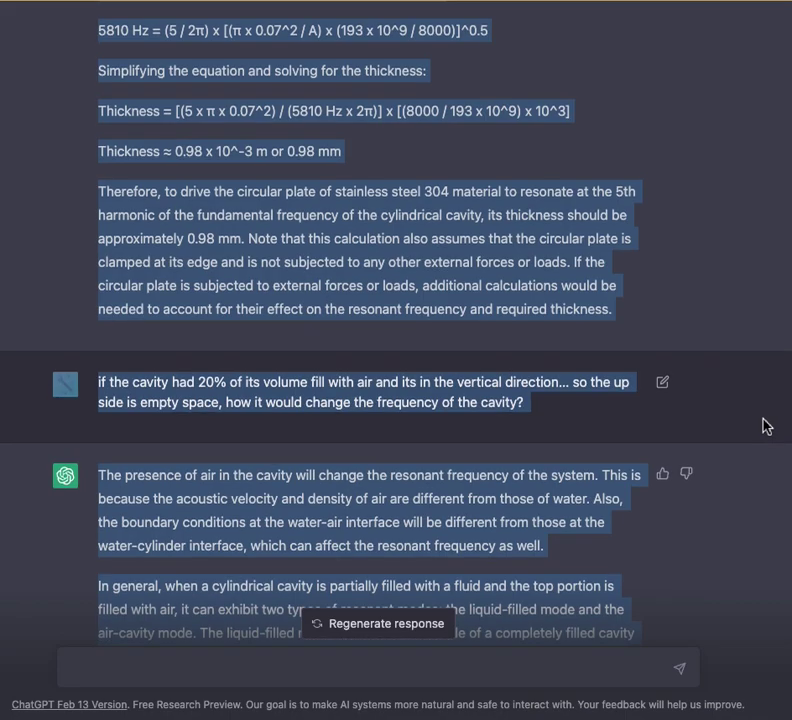
{"action": "scroll", "coordinate": [783, 436], "scroll_direction": "down", "scroll_amount": 5}
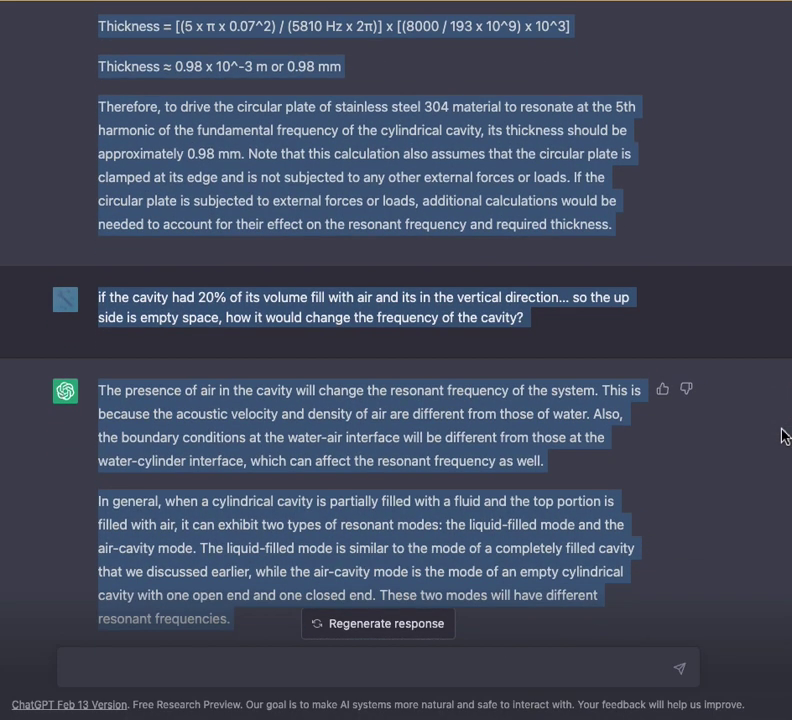
{"action": "scroll", "coordinate": [783, 440], "scroll_direction": "down", "scroll_amount": 4}
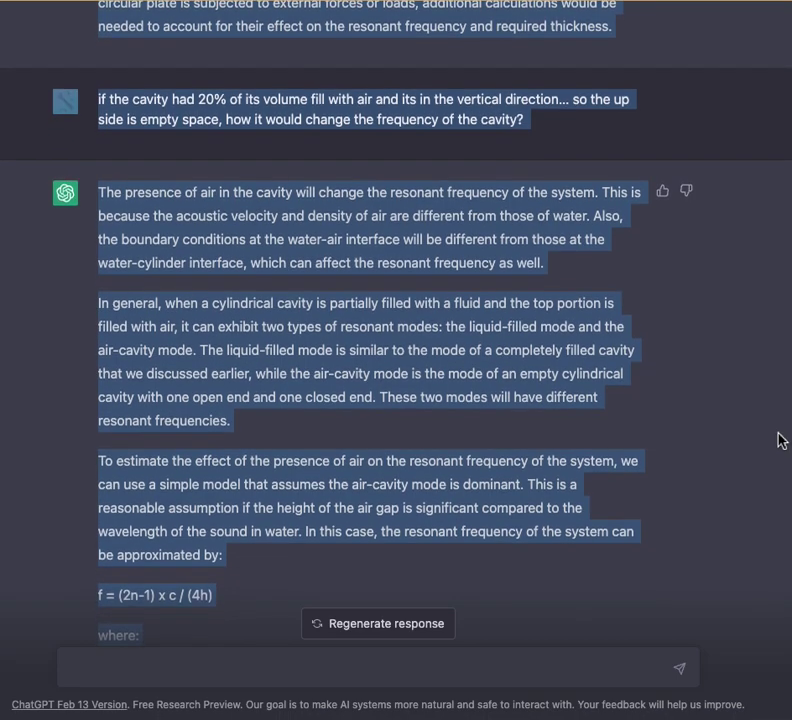
{"action": "scroll", "coordinate": [783, 440], "scroll_direction": "down", "scroll_amount": 1}
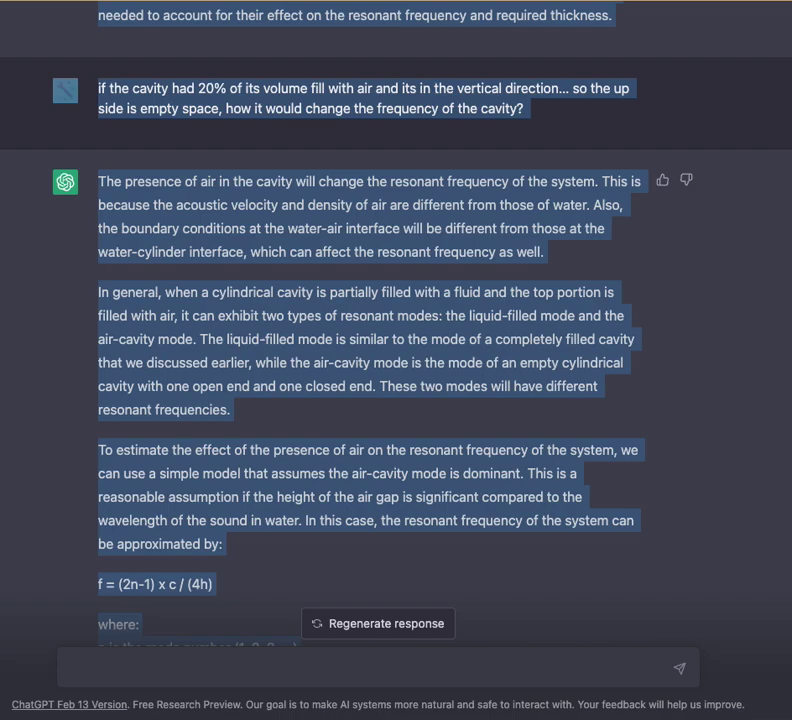
{"action": "scroll", "coordinate": [396, 330], "scroll_direction": "down", "scroll_amount": 1}
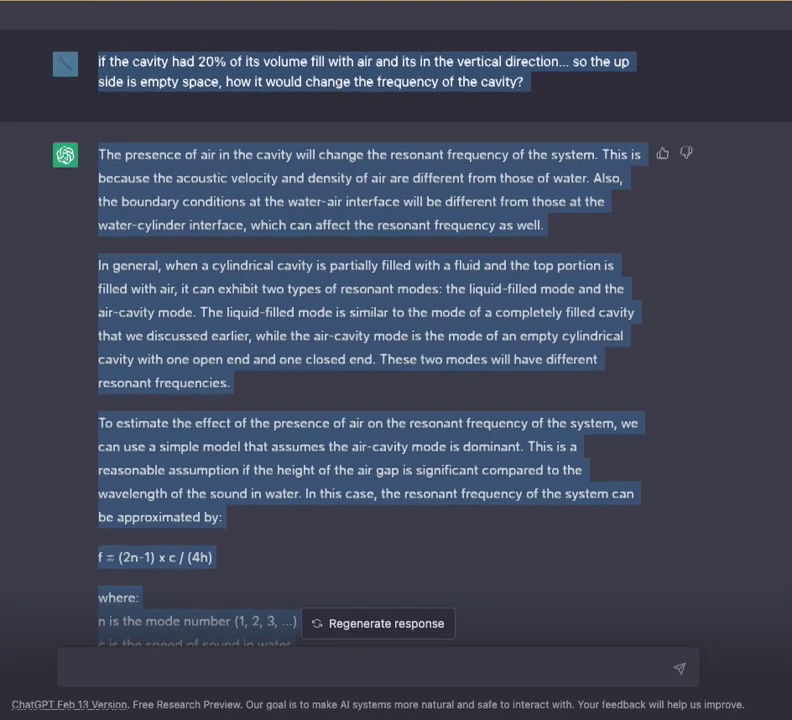
{"action": "scroll", "coordinate": [396, 330], "scroll_direction": "down", "scroll_amount": 2}
{"action": "scroll", "coordinate": [396, 330], "scroll_direction": "down", "scroll_amount": 1}
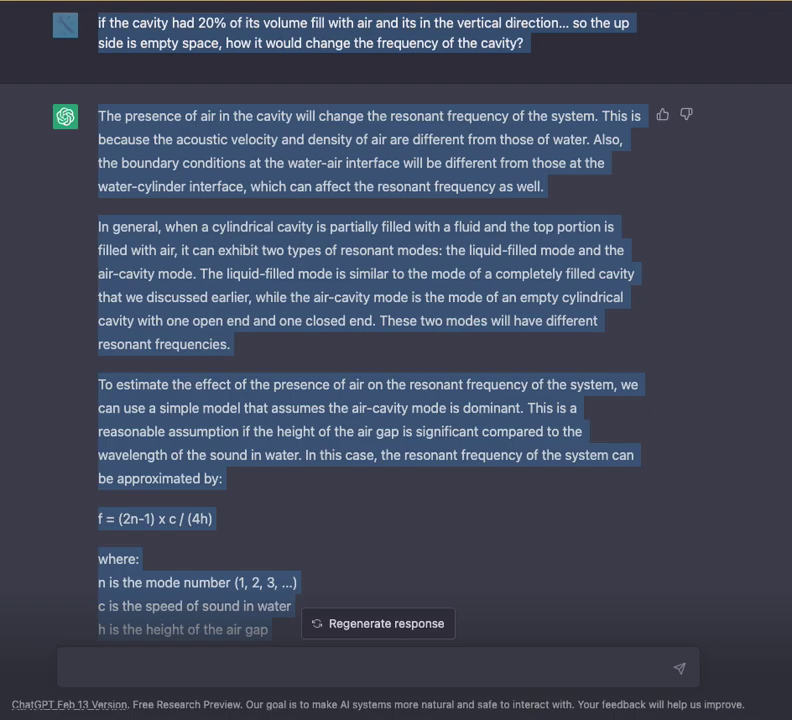
{"action": "scroll", "coordinate": [396, 330], "scroll_direction": "down", "scroll_amount": 1}
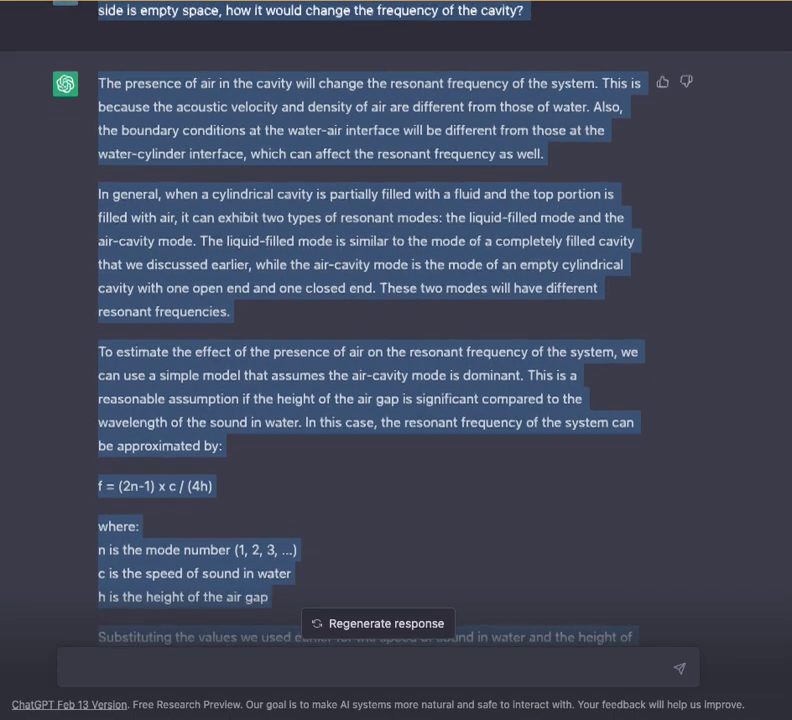
{"action": "scroll", "coordinate": [396, 330], "scroll_direction": "down", "scroll_amount": 1}
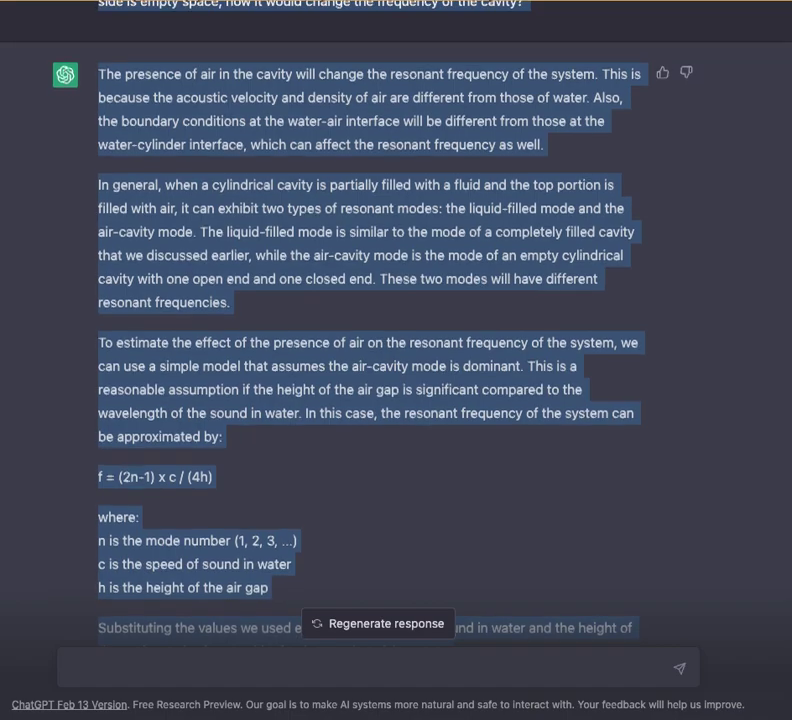
{"action": "scroll", "coordinate": [396, 330], "scroll_direction": "down", "scroll_amount": 1}
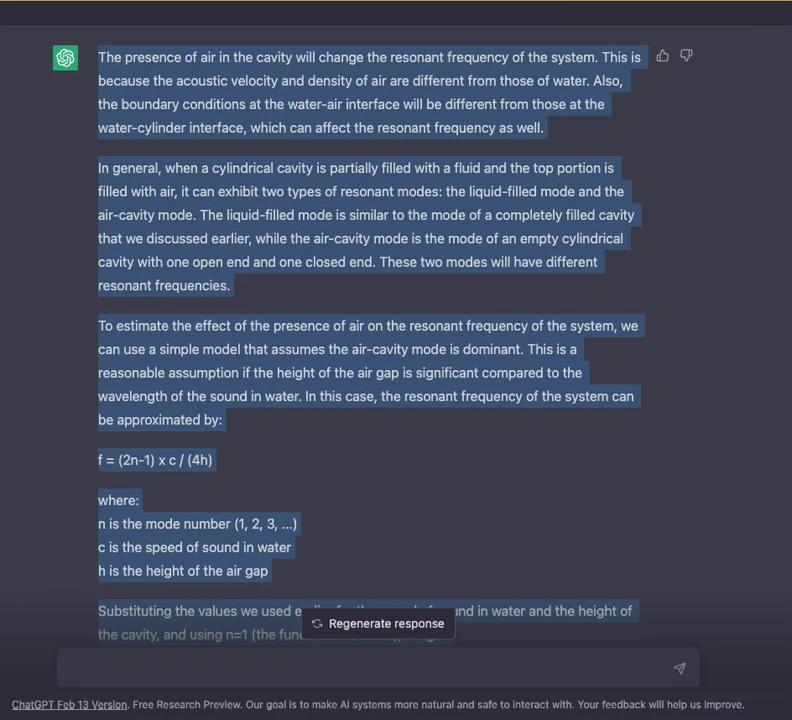
{"action": "scroll", "coordinate": [396, 330], "scroll_direction": "down", "scroll_amount": 1}
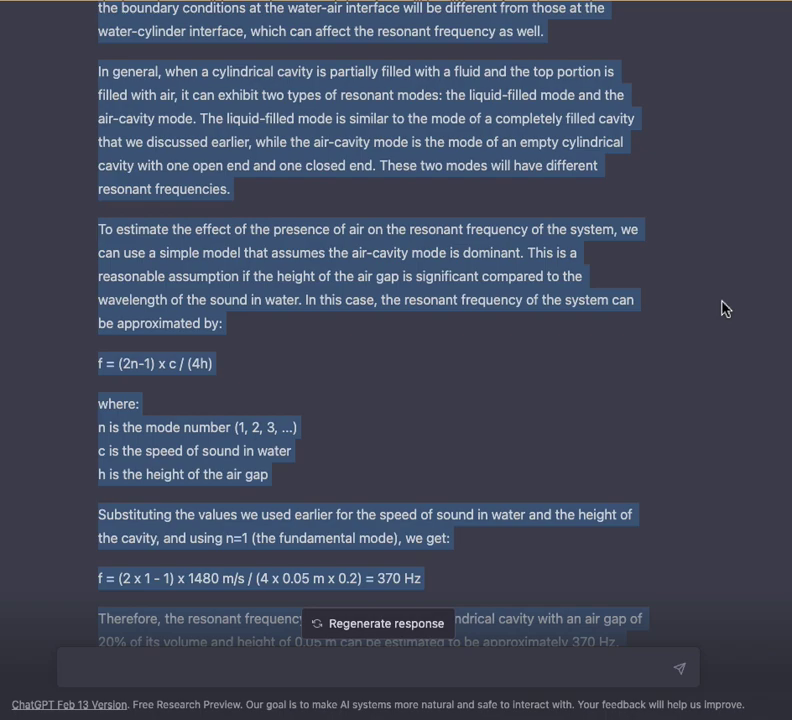
{"action": "scroll", "coordinate": [735, 313], "scroll_direction": "down", "scroll_amount": 1}
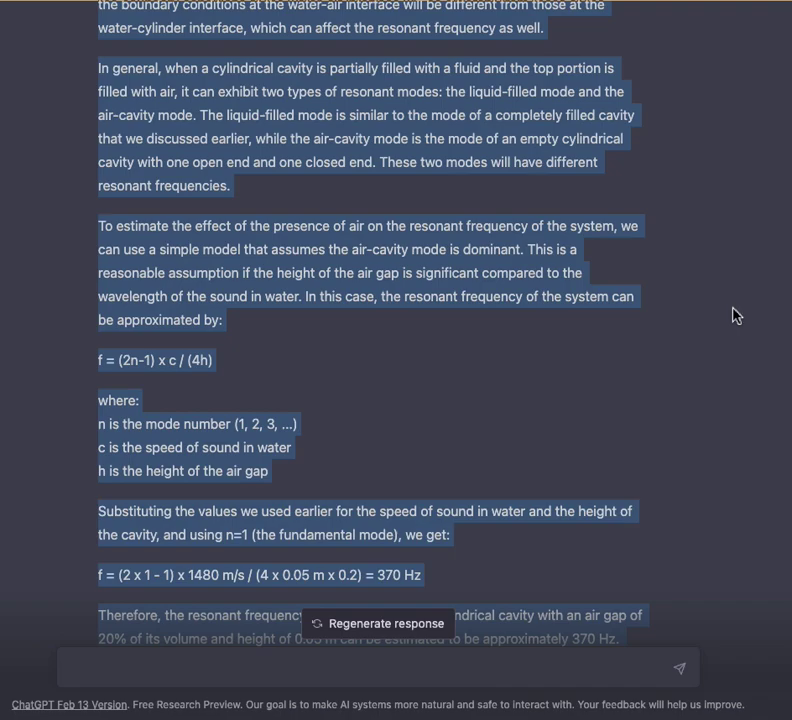
{"action": "scroll", "coordinate": [735, 315], "scroll_direction": "down", "scroll_amount": 3}
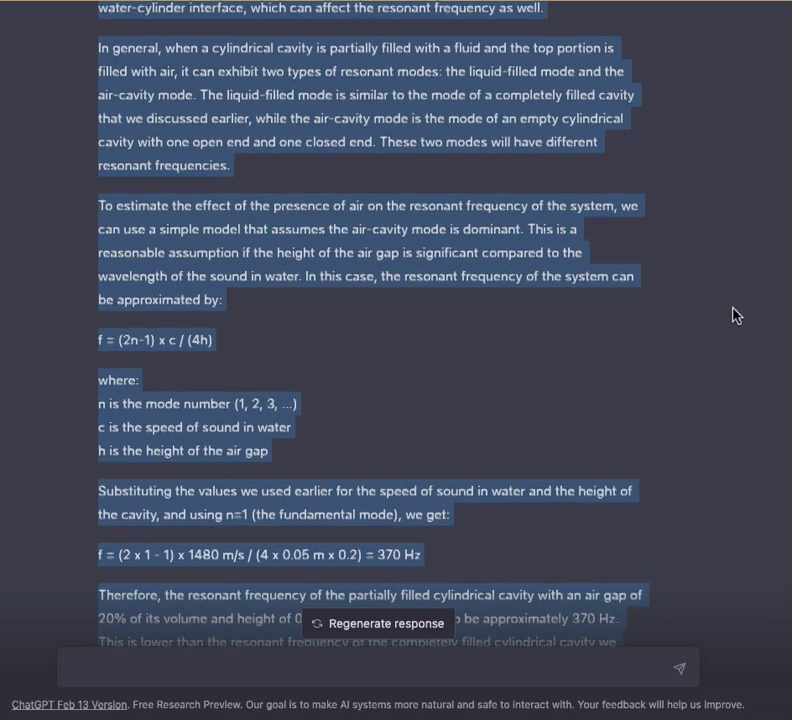
{"action": "scroll", "coordinate": [735, 316], "scroll_direction": "down", "scroll_amount": 8}
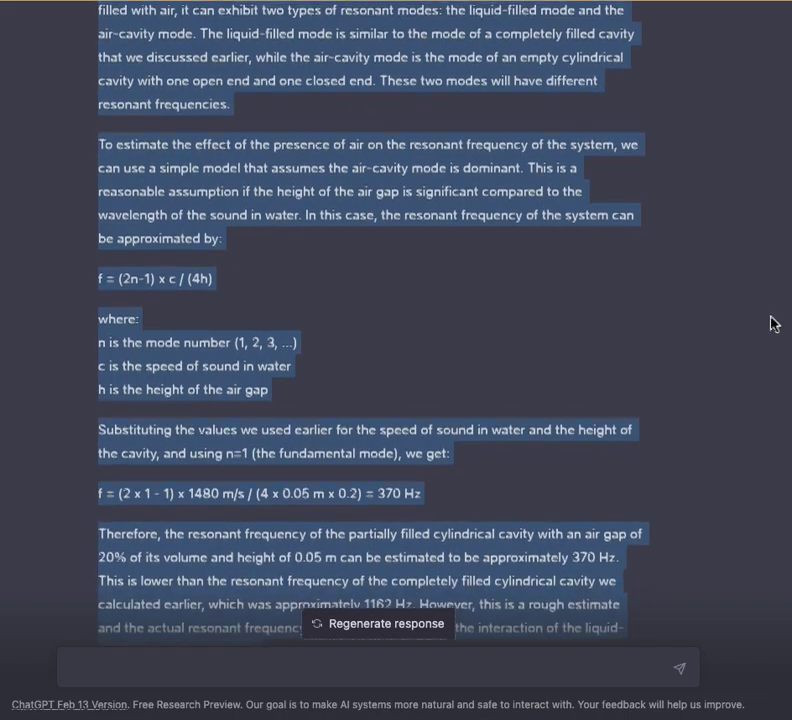
{"action": "scroll", "coordinate": [775, 322], "scroll_direction": "down", "scroll_amount": 7}
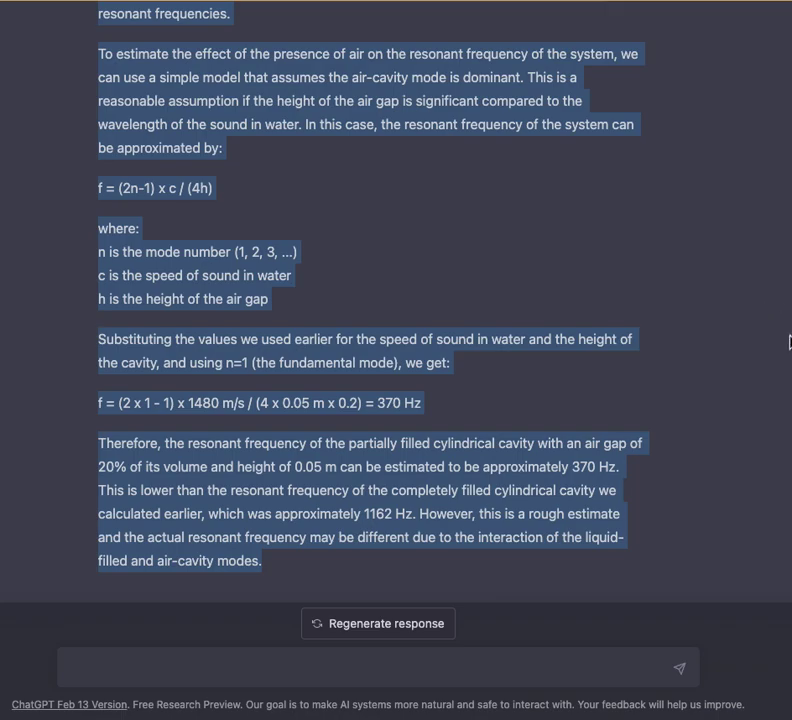
{"action": "scroll", "coordinate": [762, 340], "scroll_direction": "down", "scroll_amount": 1}
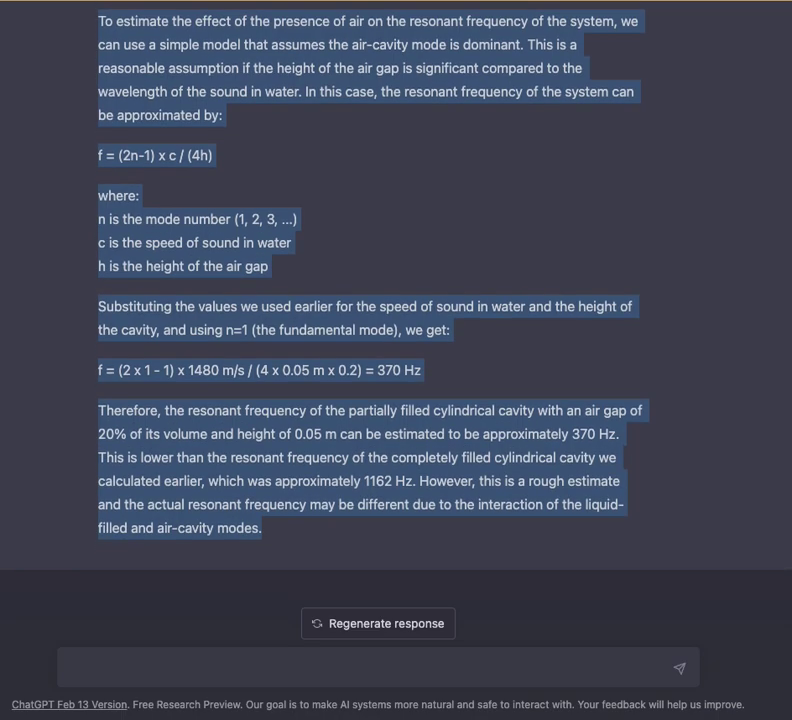
- Send 'in the example before you were considering the steel disk in open air? or with water on one side and the other air?'
{"action": "left_click", "coordinate": [470, 669]}
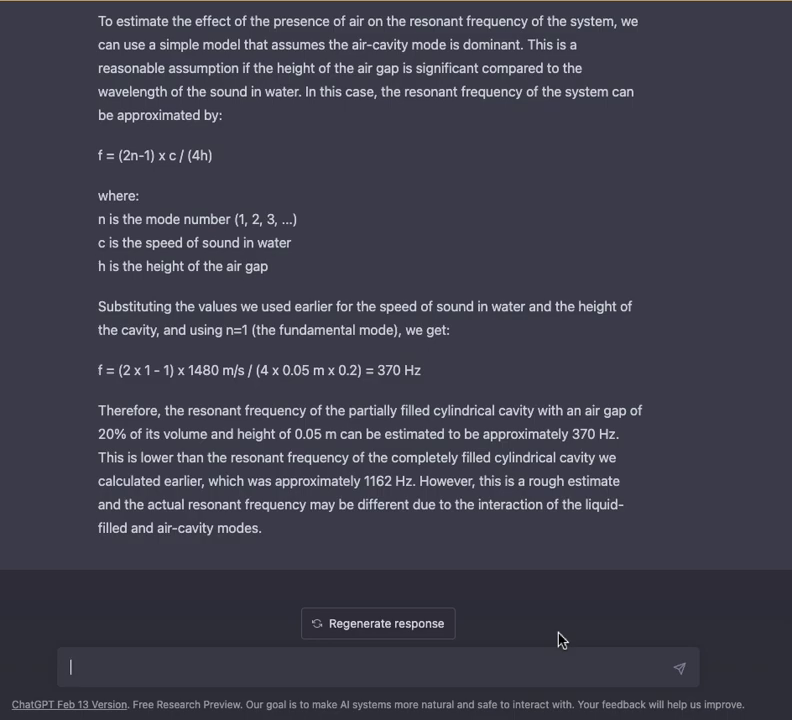
{"action": "type", "text": "in the ex"}
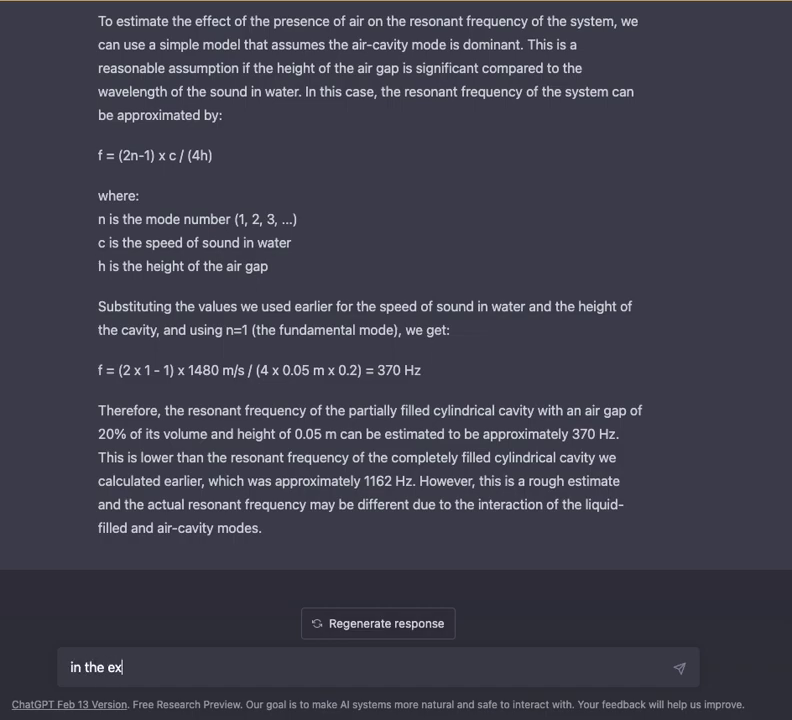
{"action": "type", "text": "ample before you qe"}
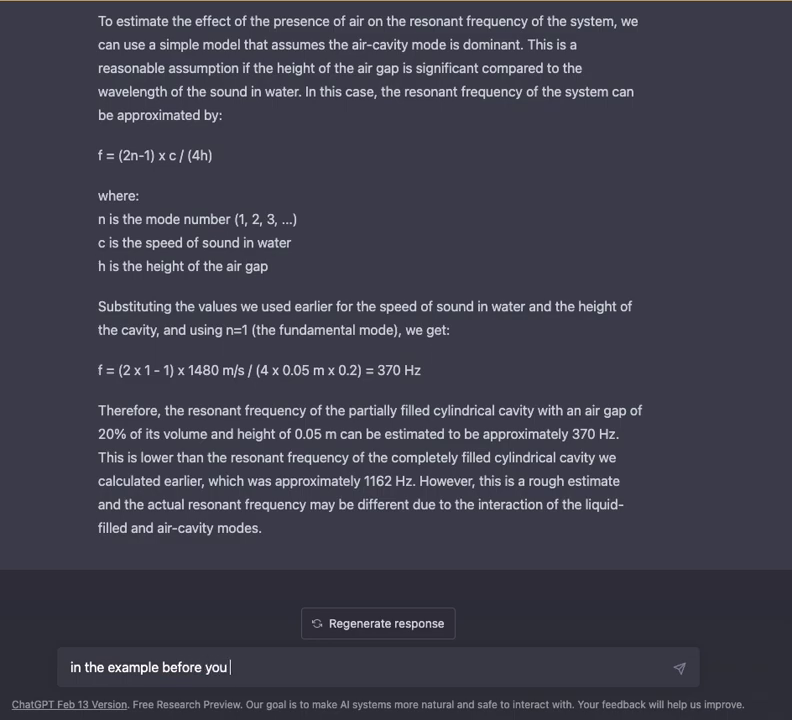
{"action": "key", "text": "BackSpace"}
{"action": "key", "text": "BackSpace"}
{"action": "type", "text": "were considering the"}
{"action": "key", "text": "BackSpace"}
{"action": "type", "text": "ing the steell"}
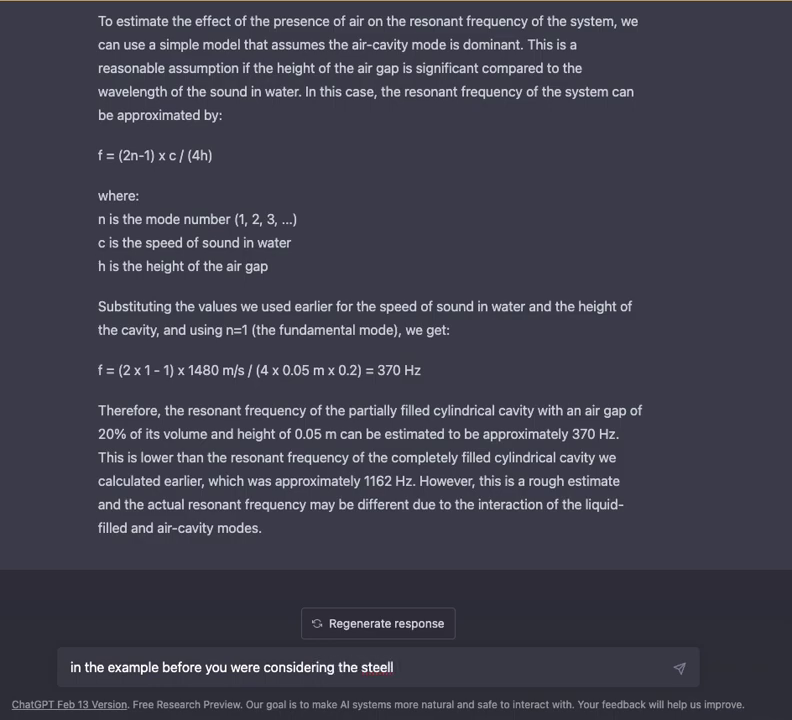
{"action": "type", "text": " disck"}
{"action": "key", "text": "BackSpace"}
{"action": "key", "text": "BackSpace"}
{"action": "type", "text": "k in open air:? "}
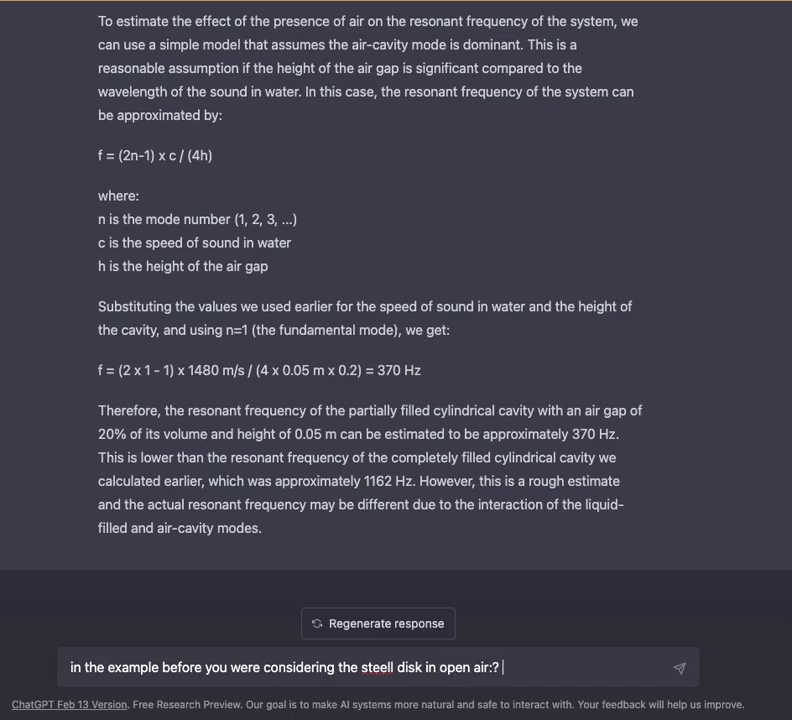
{"action": "type", "text": "or with with o"}
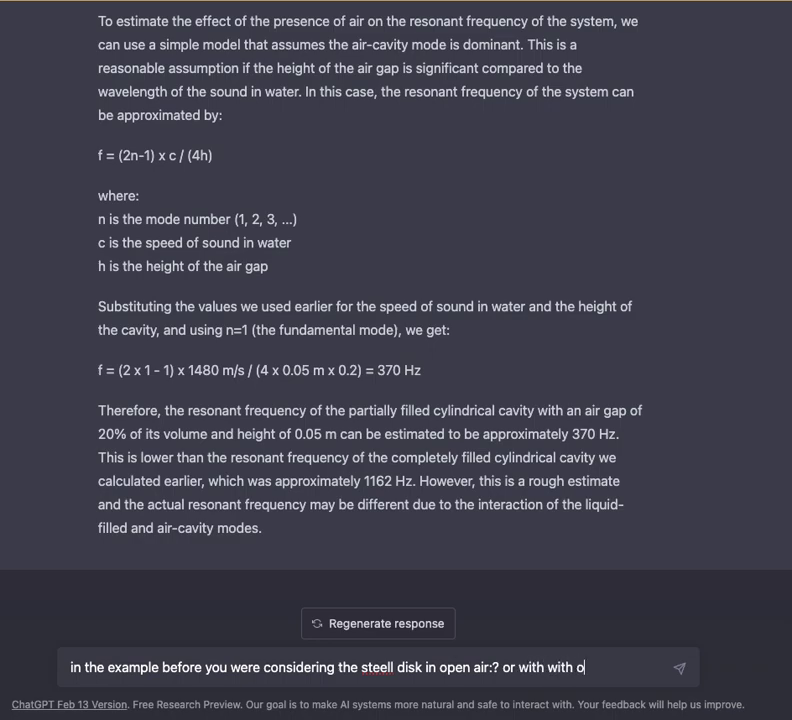
{"action": "key", "text": "BackSpace"}
{"action": "key", "text": "BackSpace"}
{"action": "key", "text": "BackSpace"}
{"action": "key", "text": "BackSpace"}
{"action": "key", "text": "BackSpace"}
{"action": "key", "text": "BackSpace"}
{"action": "type", "text": "one side"}
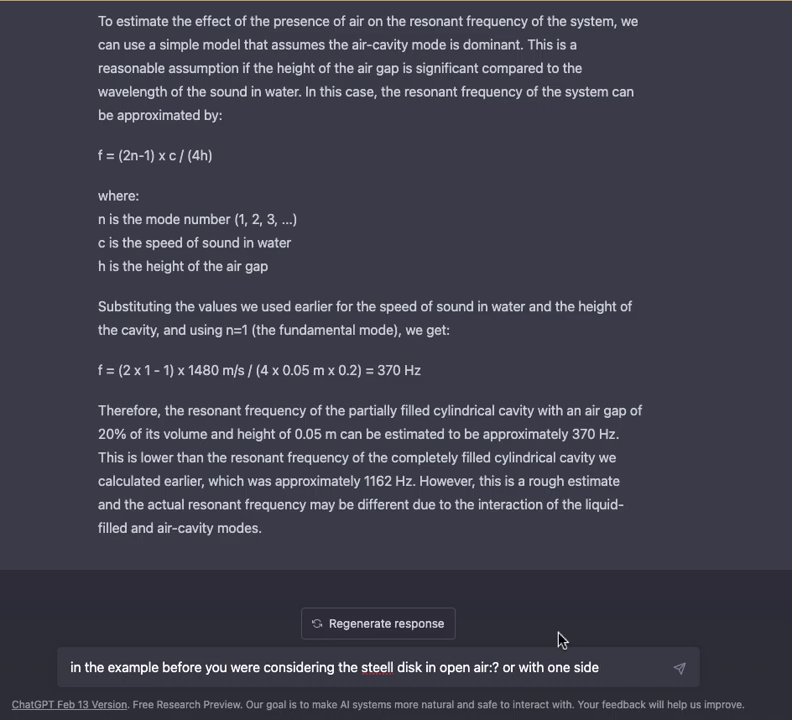
{"action": "type", "text": "water and the ow"}
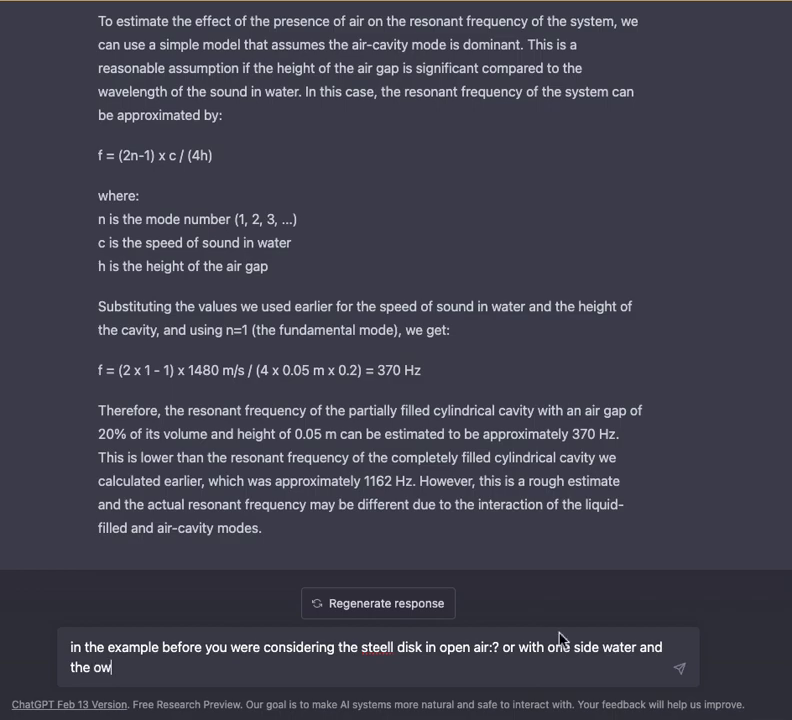
{"action": "key", "text": "BackSpace"}
{"action": "type", "text": "ther air?"}
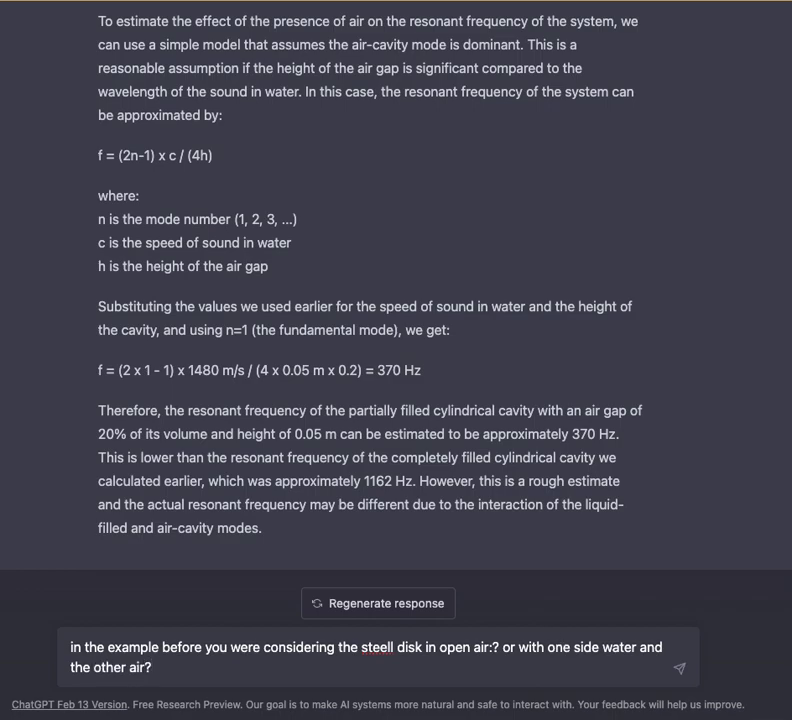
{"action": "key", "text": "Return"}
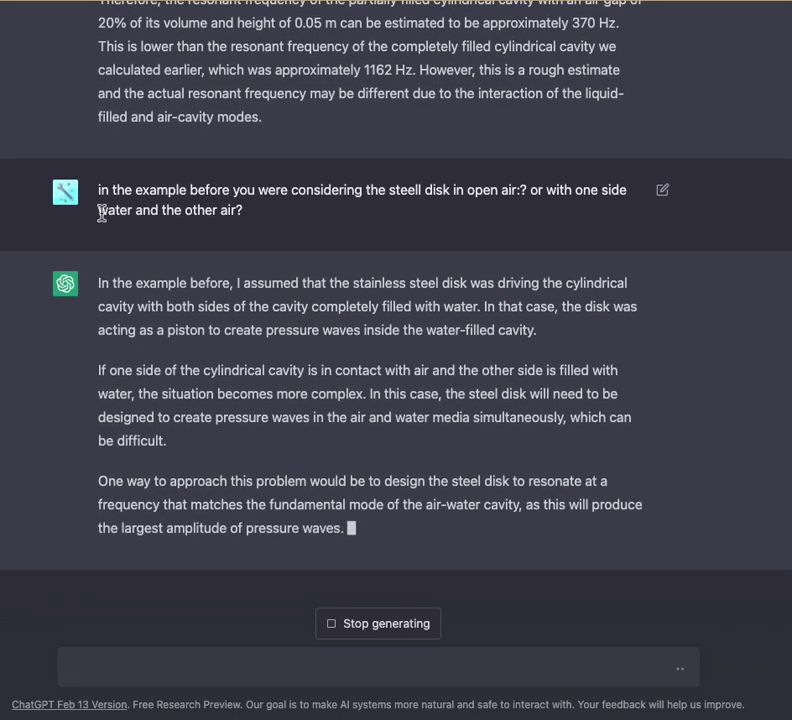
- Highlight the start of the sent question, then clear that selection
{"action": "left_click_drag", "start_coordinate": [88, 177], "coordinate": [116, 131]}
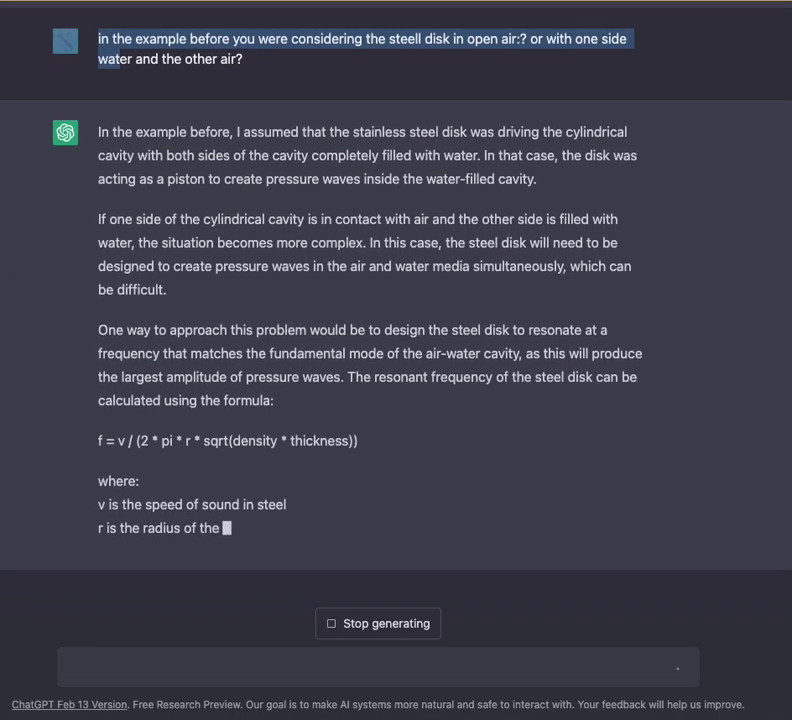
{"action": "scroll", "coordinate": [396, 300], "scroll_direction": "up", "scroll_amount": 2}
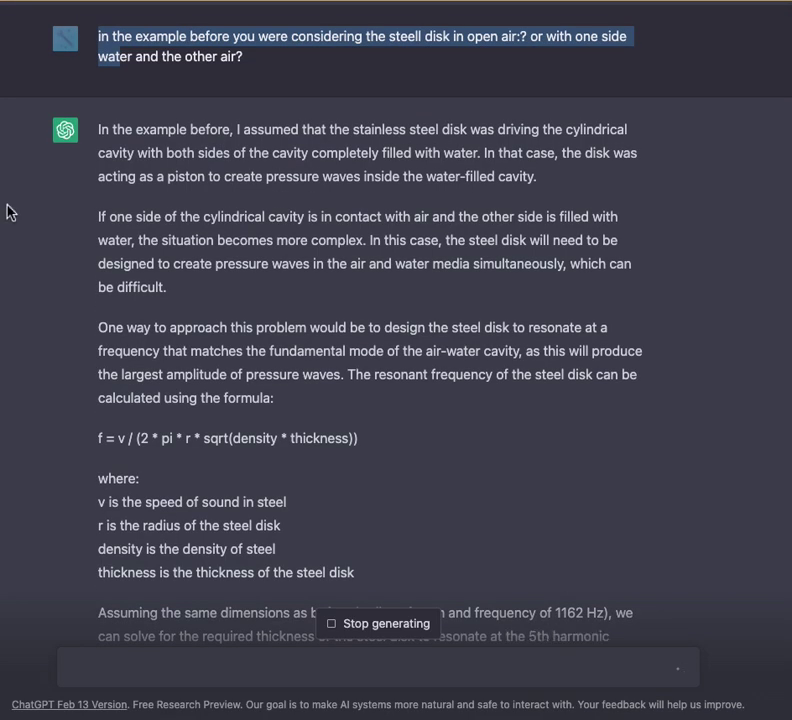
{"action": "left_click", "coordinate": [86, 56]}
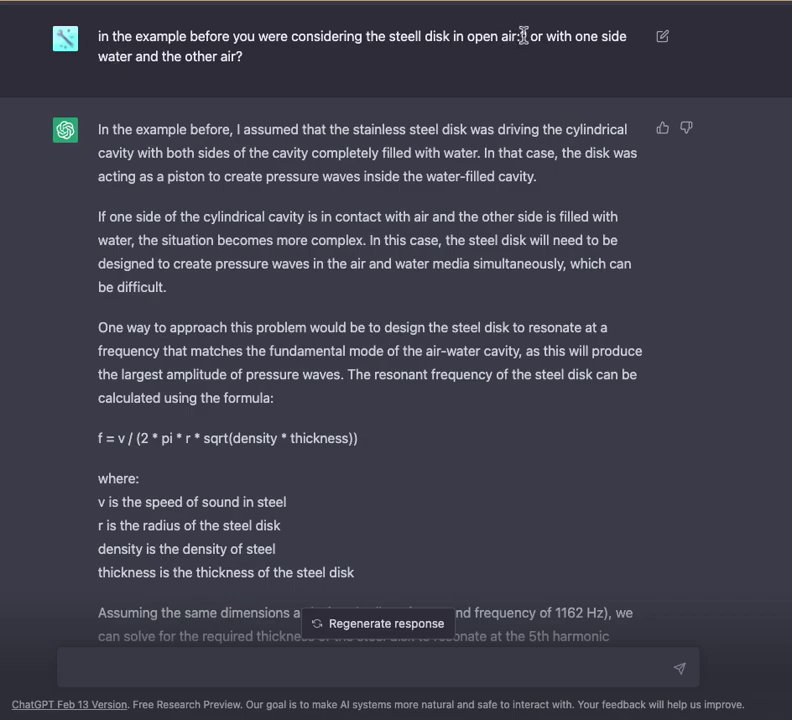
- Highlight the air-water disk cavity reply while scrolling through it, then deselect it
{"action": "left_click_drag", "start_coordinate": [521, 36], "coordinate": [537, 663]}
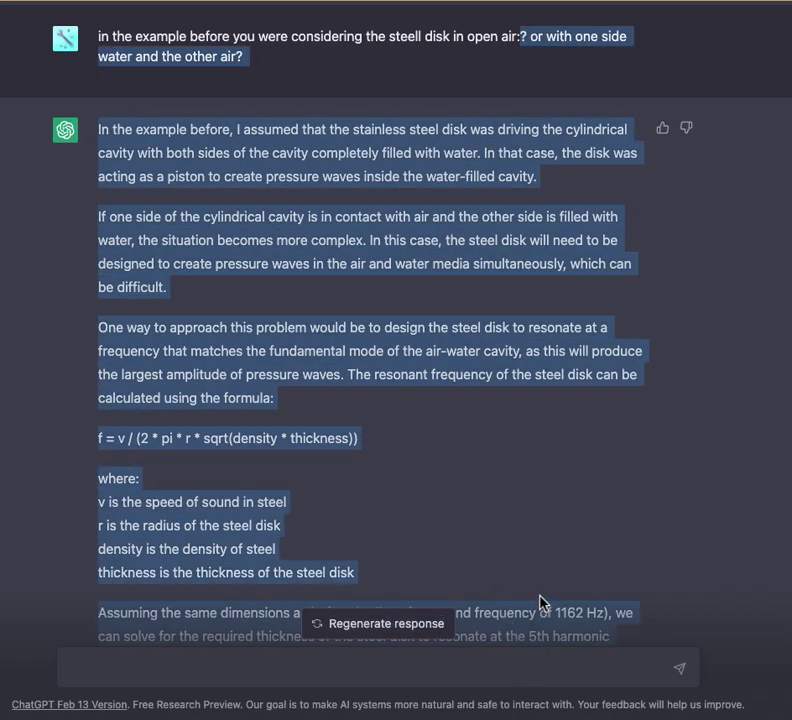
{"action": "scroll", "coordinate": [677, 622], "scroll_direction": "down", "scroll_amount": 5}
{"action": "left_click_drag", "start_coordinate": [677, 622], "coordinate": [624, 705]}
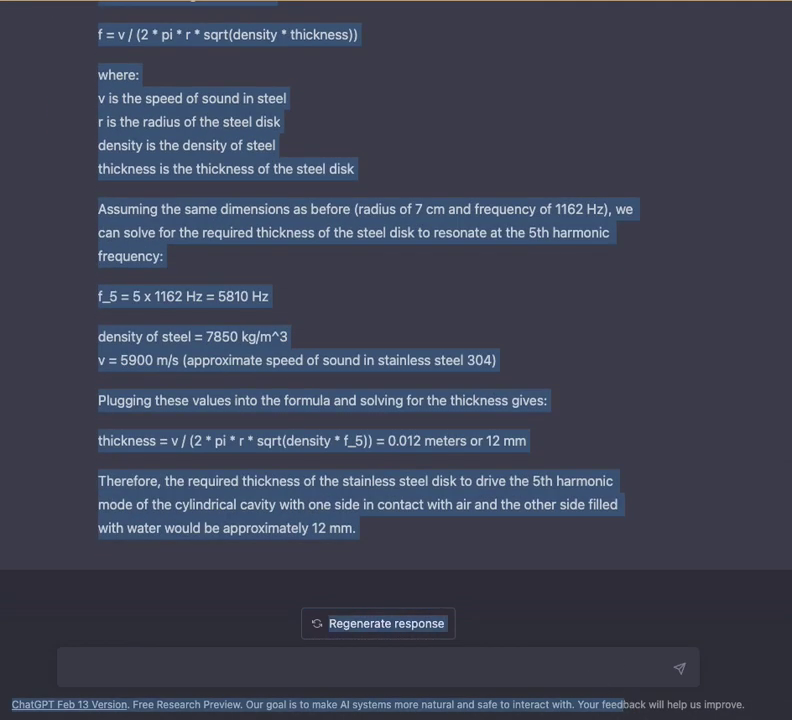
{"action": "scroll", "coordinate": [263, 443], "scroll_direction": "up", "scroll_amount": 5}
{"action": "scroll", "coordinate": [263, 443], "scroll_direction": "down", "scroll_amount": 1}
{"action": "scroll", "coordinate": [263, 443], "scroll_direction": "down", "scroll_amount": 3}
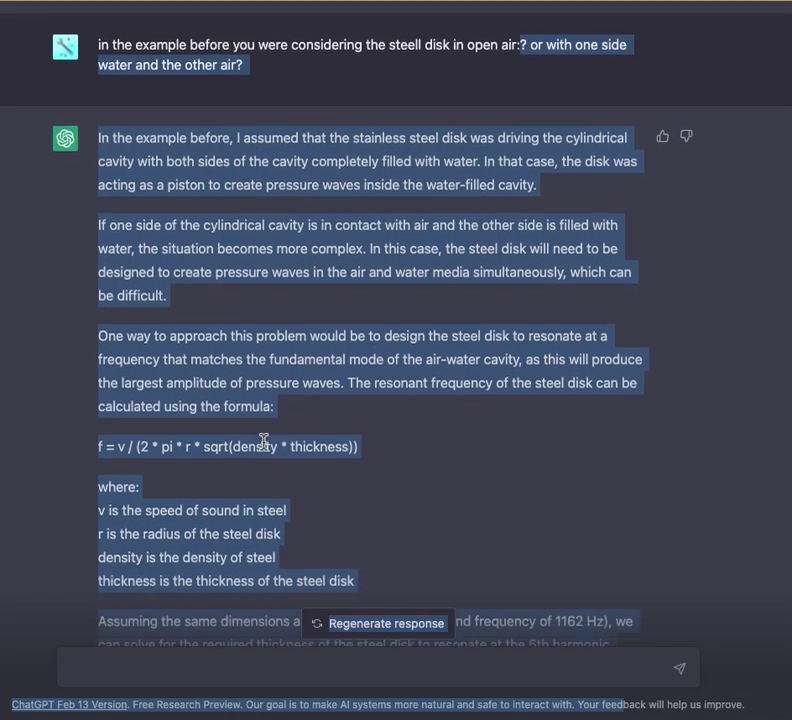
{"action": "scroll", "coordinate": [263, 443], "scroll_direction": "down", "scroll_amount": 3}
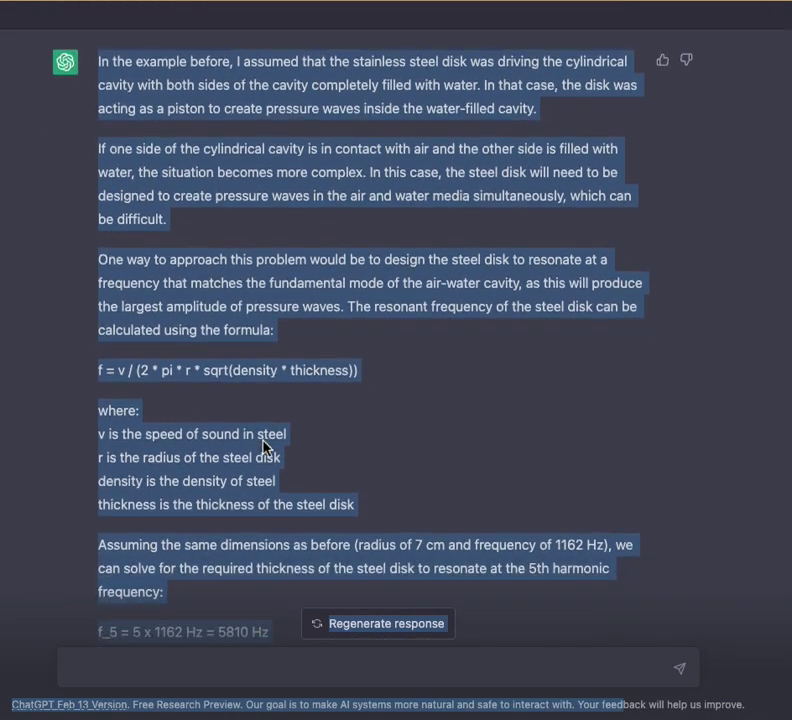
{"action": "scroll", "coordinate": [263, 443], "scroll_direction": "down", "scroll_amount": 1}
{"action": "left_click", "coordinate": [450, 438]}
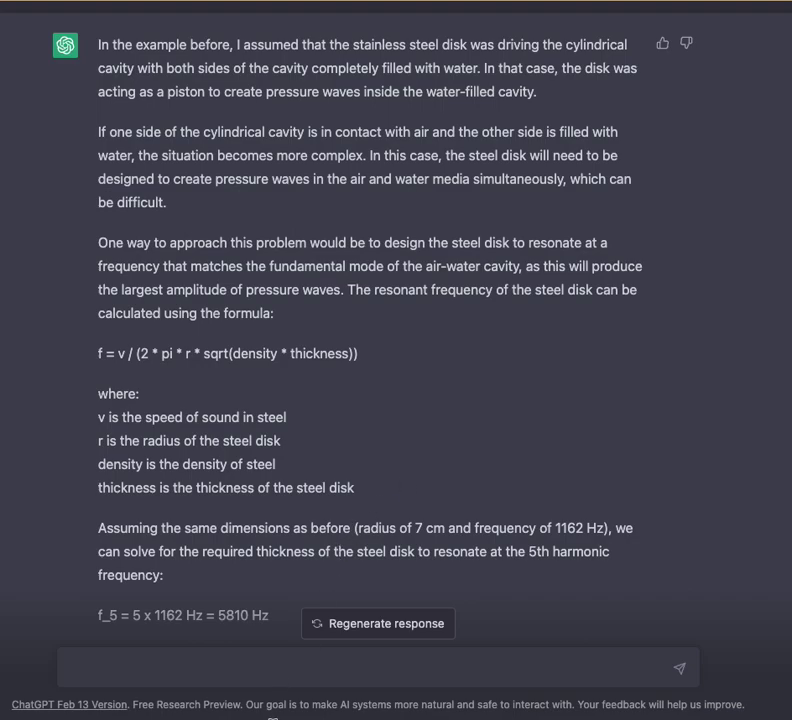
- Send the message 'sorry forget about the empty space we talked about befor'
{"action": "left_click", "coordinate": [288, 675]}
{"action": "type", "text": "sorry forv"}
{"action": "key", "text": "BackSpace"}
{"action": "type", "text": "get abo"}
{"action": "key", "text": "BackSpace"}
{"action": "type", "text": "bout the"}
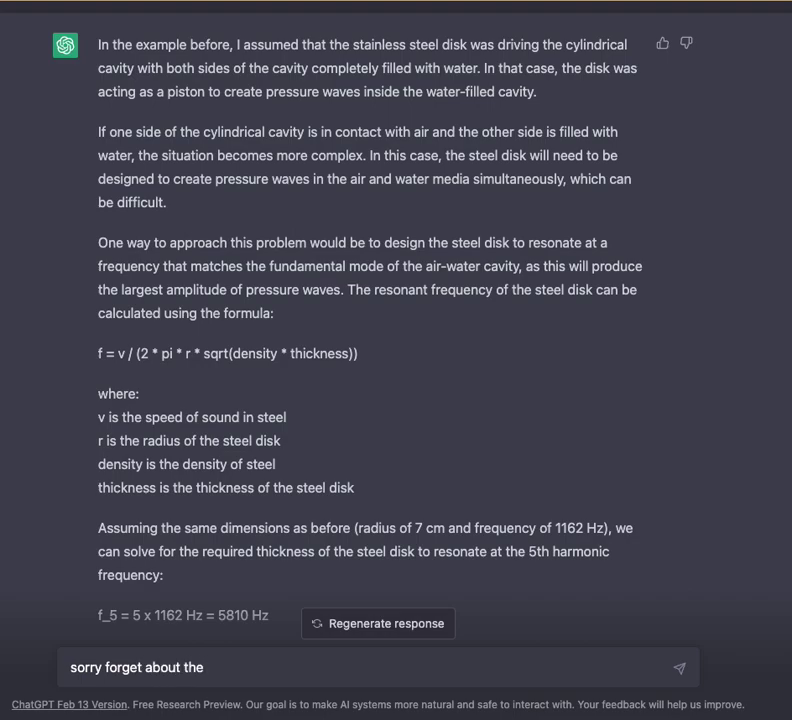
{"action": "type", "text": " empty e"}
{"action": "key", "text": "BackSpace"}
{"action": "type", "text": "space we"}
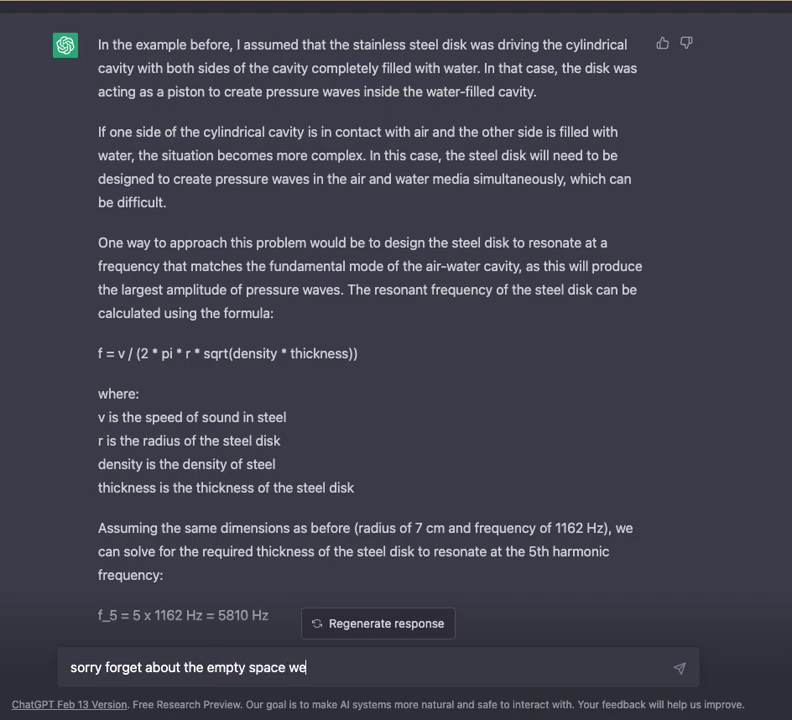
{"action": "type", "text": " talked about befor"}
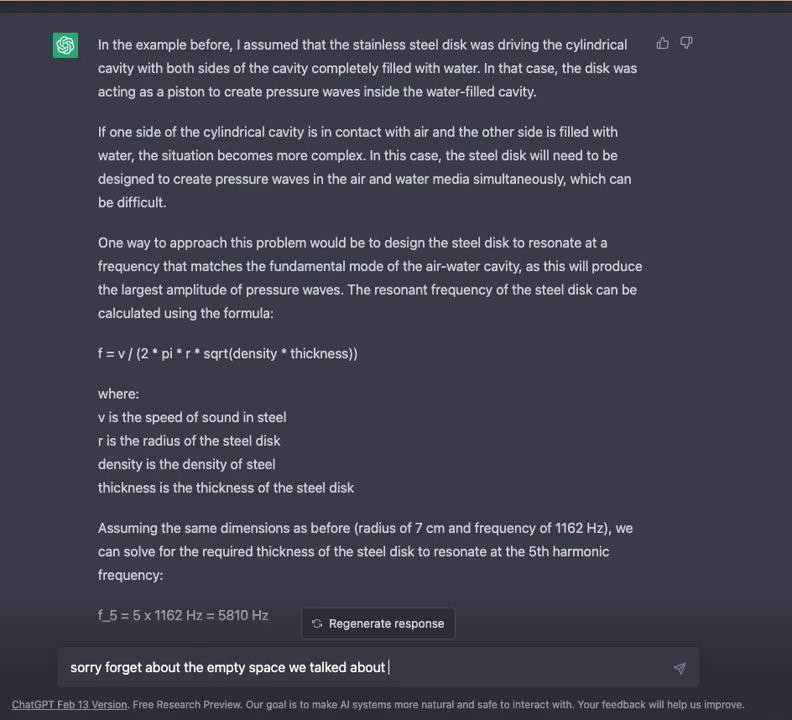
{"action": "key", "text": "Return"}
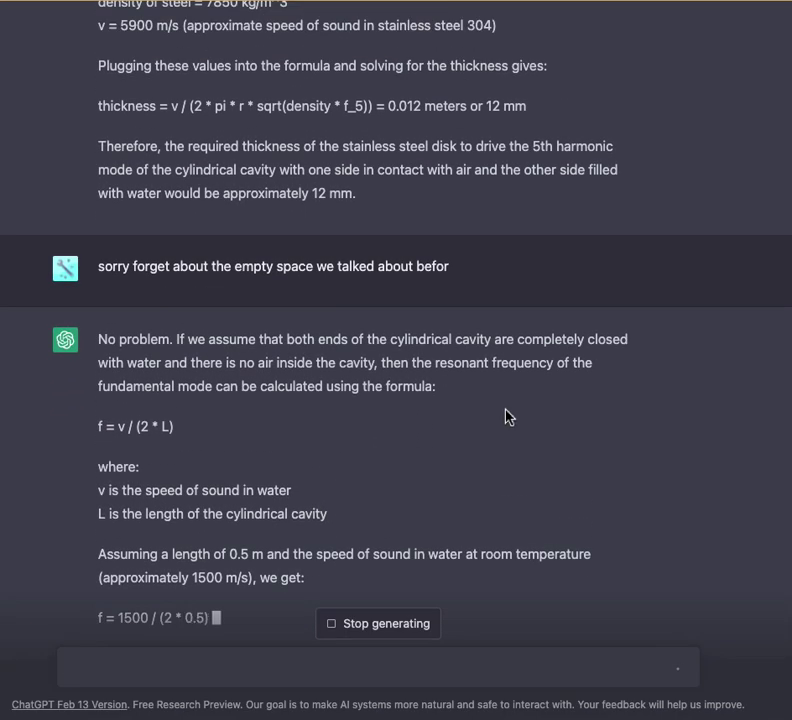
- Read through the water-only reply: 0.5 m cavity, 1500 Hz fundamental, 7500 Hz 5th harmonic, 1.3 mm disk
{"action": "scroll", "coordinate": [507, 410], "scroll_direction": "up", "scroll_amount": 3}
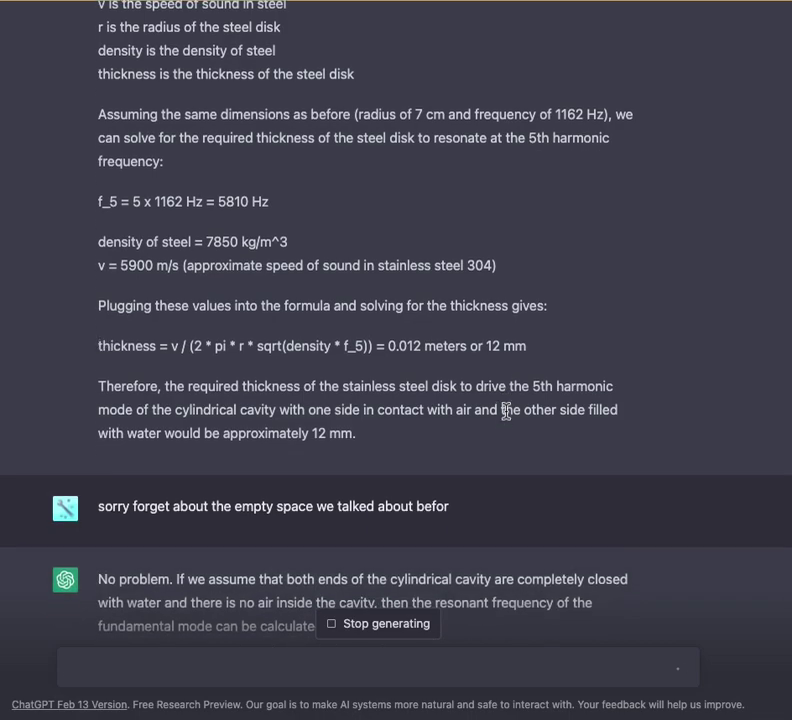
{"action": "scroll", "coordinate": [508, 414], "scroll_direction": "up", "scroll_amount": 1}
{"action": "scroll", "coordinate": [507, 415], "scroll_direction": "up", "scroll_amount": 2}
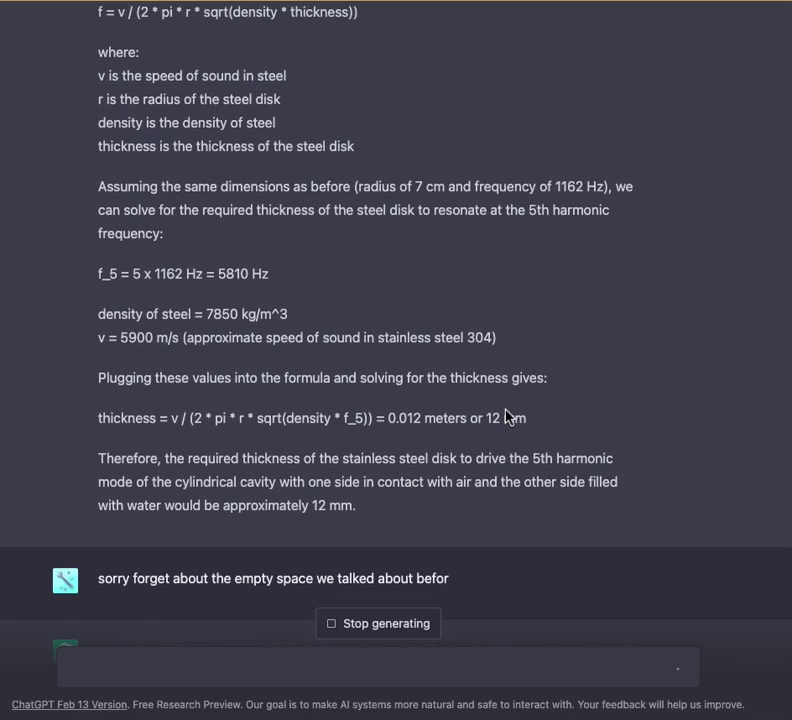
{"action": "scroll", "coordinate": [507, 415], "scroll_direction": "down", "scroll_amount": 3}
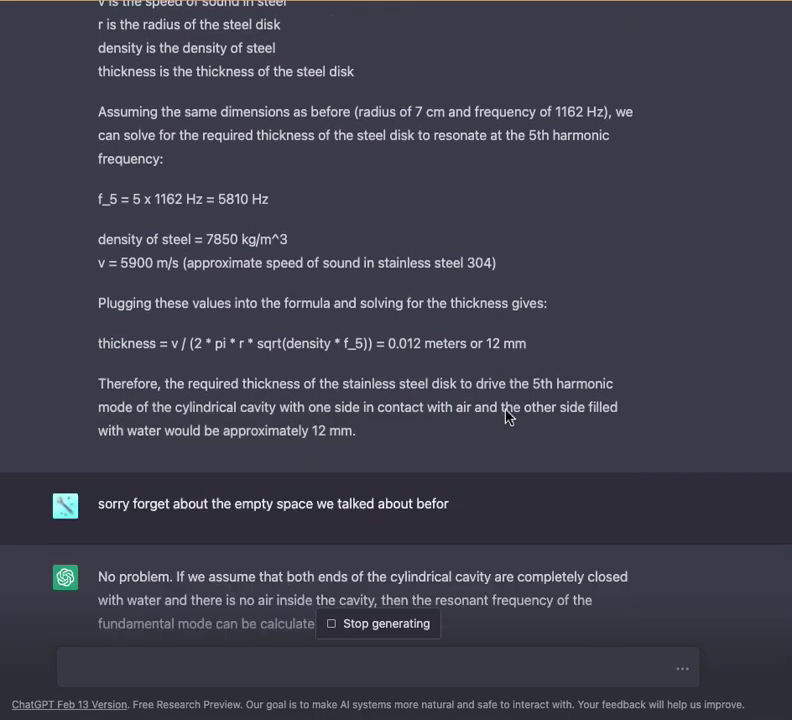
{"action": "scroll", "coordinate": [507, 416], "scroll_direction": "down", "scroll_amount": 3}
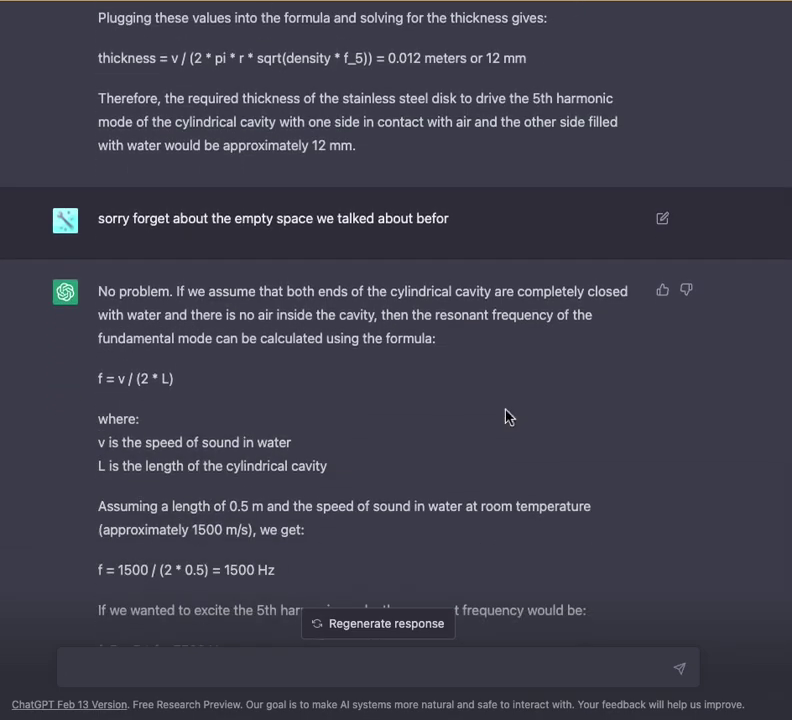
{"action": "scroll", "coordinate": [507, 416], "scroll_direction": "down", "scroll_amount": 1}
{"action": "scroll", "coordinate": [507, 416], "scroll_direction": "down", "scroll_amount": 2}
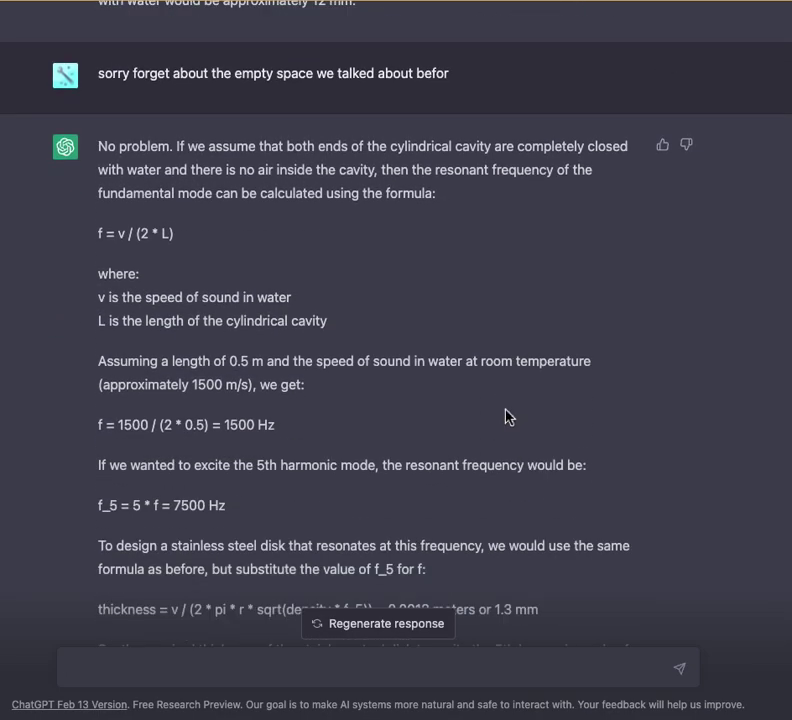
{"action": "scroll", "coordinate": [507, 416], "scroll_direction": "up", "scroll_amount": 7}
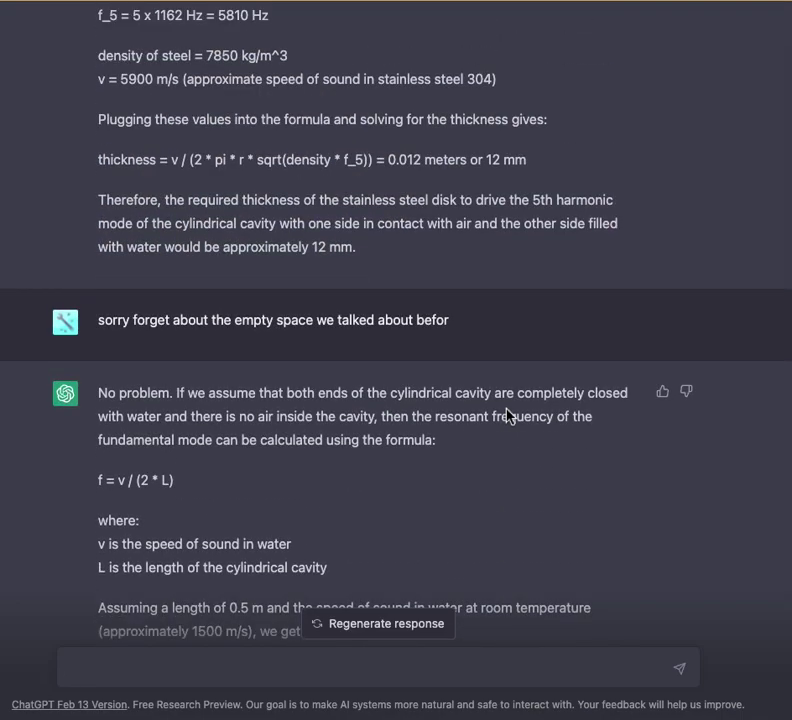
{"action": "scroll", "coordinate": [507, 416], "scroll_direction": "down", "scroll_amount": 1}
{"action": "scroll", "coordinate": [507, 416], "scroll_direction": "up", "scroll_amount": 5}
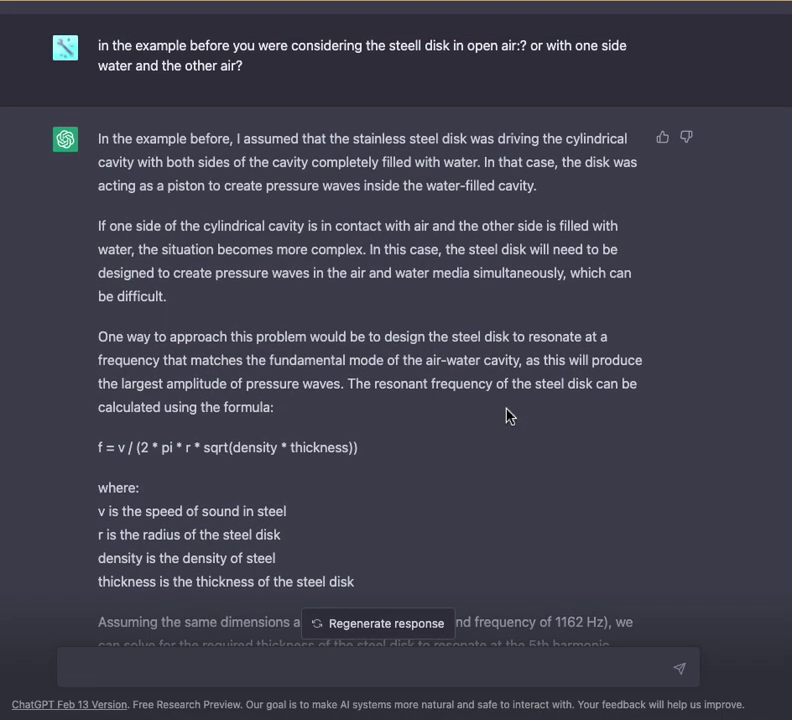
{"action": "scroll", "coordinate": [507, 416], "scroll_direction": "down", "scroll_amount": 10}
{"action": "scroll", "coordinate": [507, 416], "scroll_direction": "down", "scroll_amount": 1}
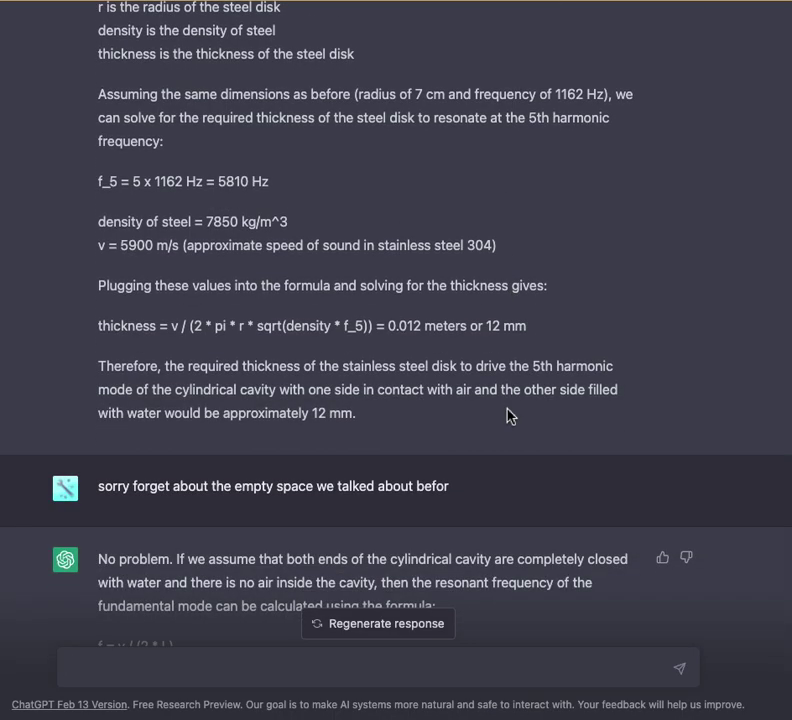
{"action": "scroll", "coordinate": [505, 424], "scroll_direction": "down", "scroll_amount": 2}
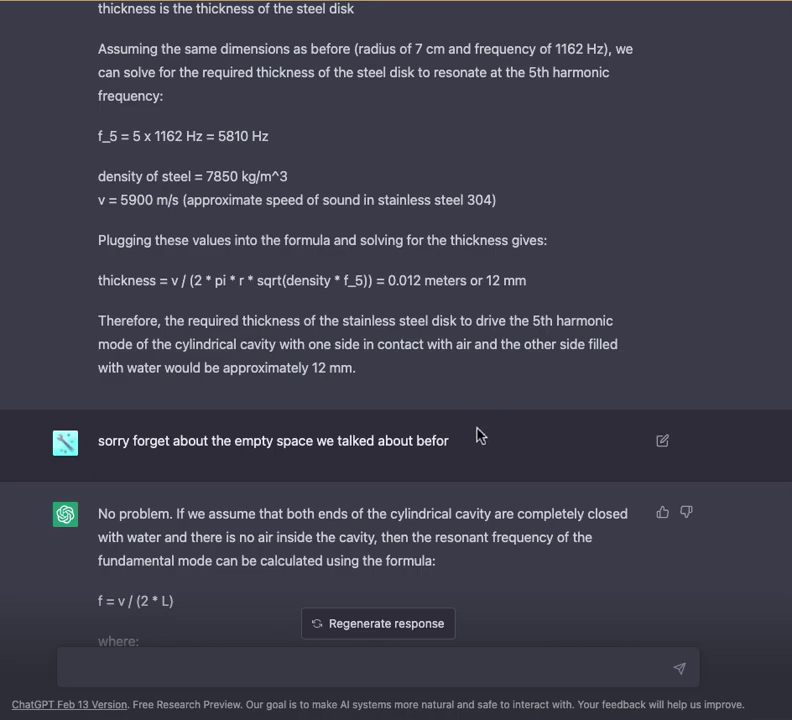
{"action": "scroll", "coordinate": [479, 434], "scroll_direction": "down", "scroll_amount": 1}
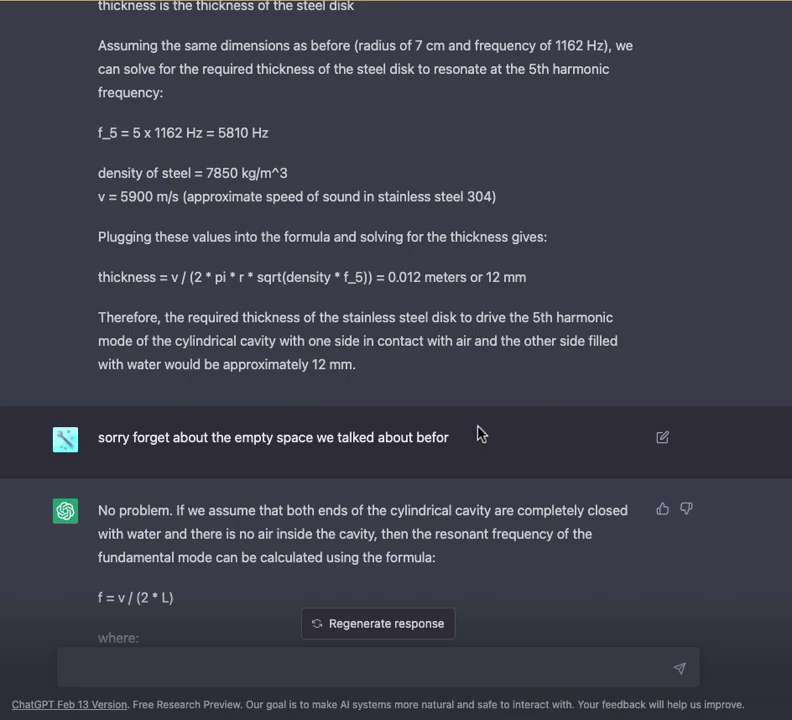
{"action": "scroll", "coordinate": [478, 432], "scroll_direction": "down", "scroll_amount": 3}
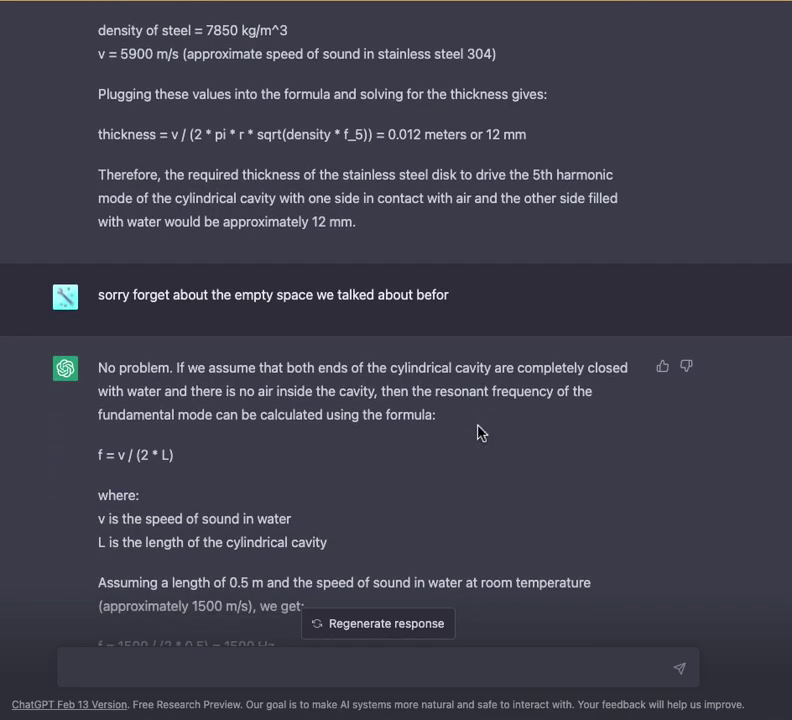
{"action": "scroll", "coordinate": [478, 432], "scroll_direction": "down", "scroll_amount": 2}
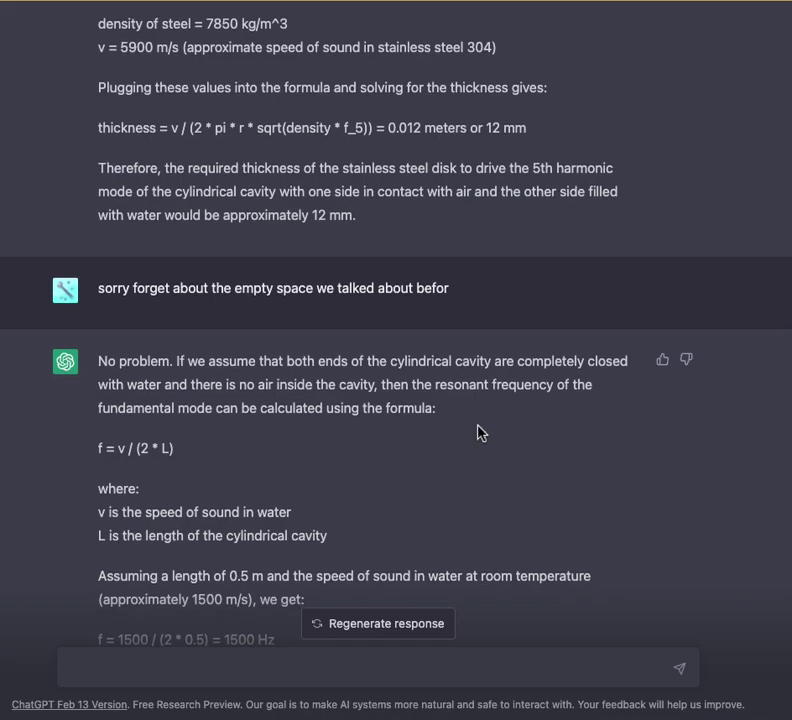
{"action": "scroll", "coordinate": [478, 432], "scroll_direction": "down", "scroll_amount": 1}
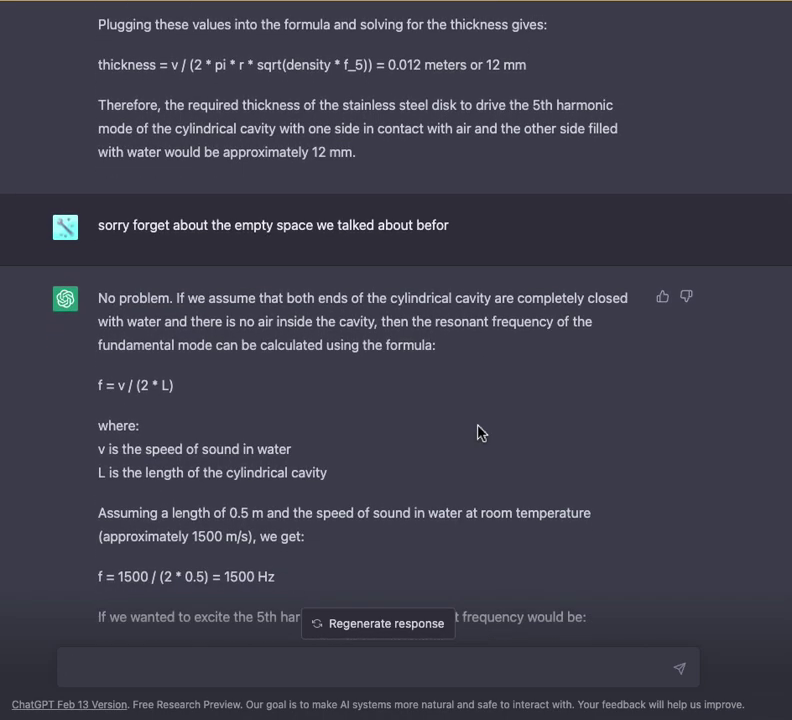
{"action": "scroll", "coordinate": [478, 432], "scroll_direction": "down", "scroll_amount": 1}
{"action": "scroll", "coordinate": [478, 432], "scroll_direction": "down", "scroll_amount": 1}
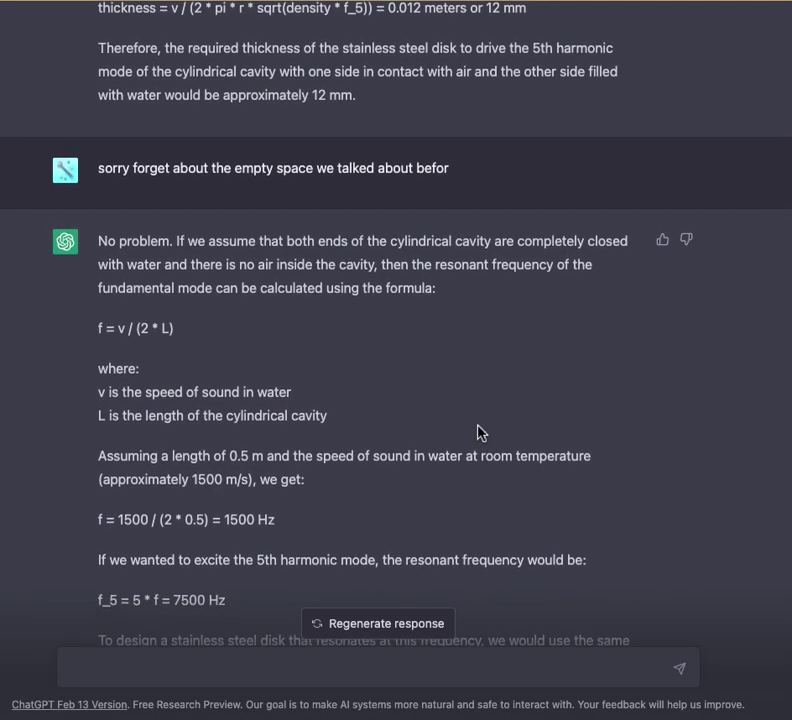
{"action": "scroll", "coordinate": [478, 432], "scroll_direction": "down", "scroll_amount": 1}
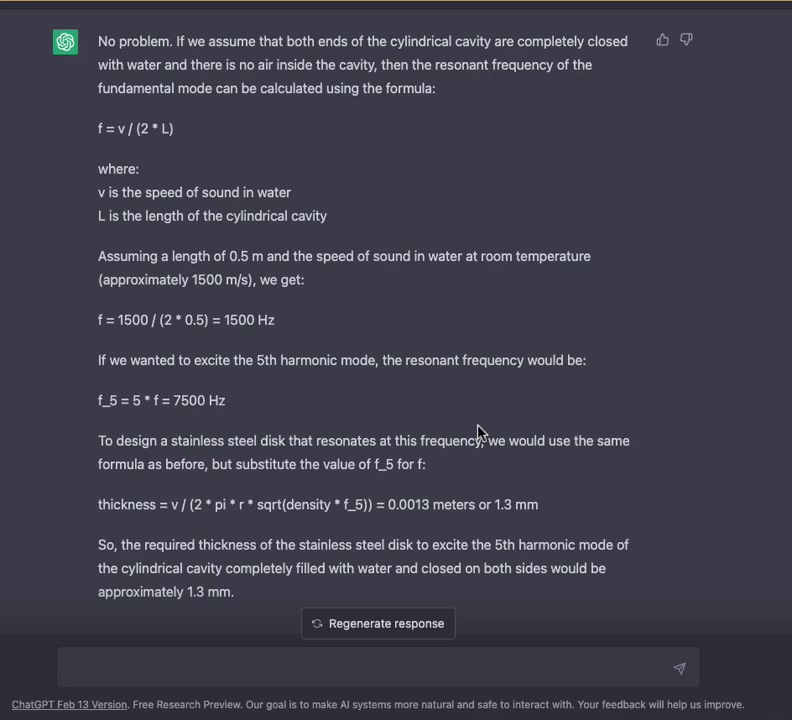
{"action": "scroll", "coordinate": [478, 432], "scroll_direction": "down", "scroll_amount": 2}
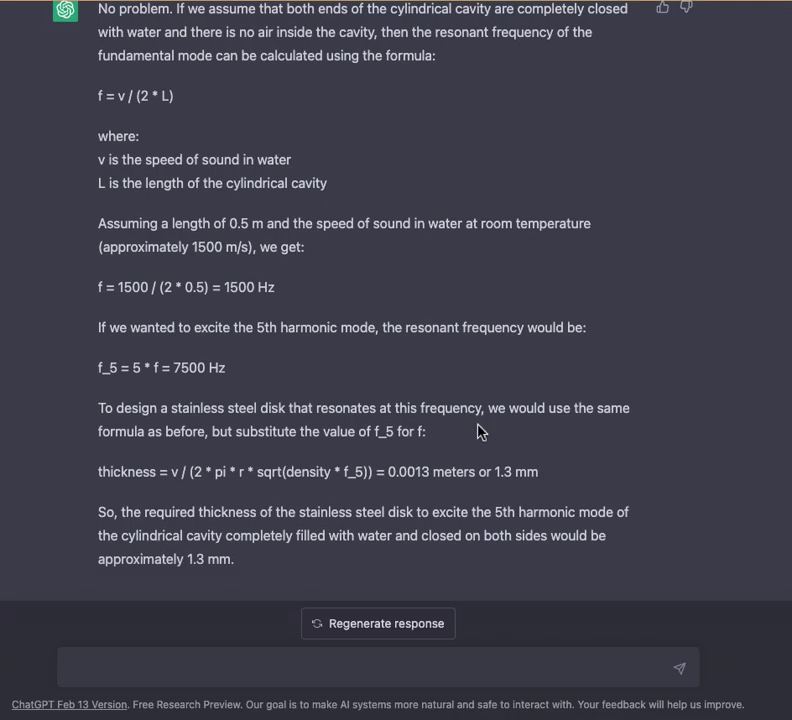
{"action": "scroll", "coordinate": [478, 432], "scroll_direction": "up", "scroll_amount": 5}
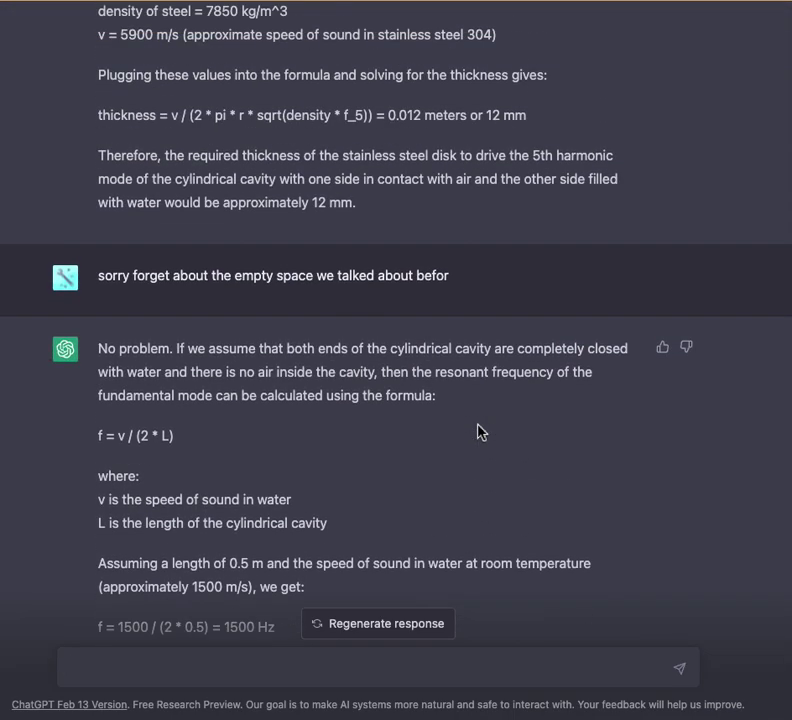
{"action": "scroll", "coordinate": [478, 432], "scroll_direction": "up", "scroll_amount": 1}
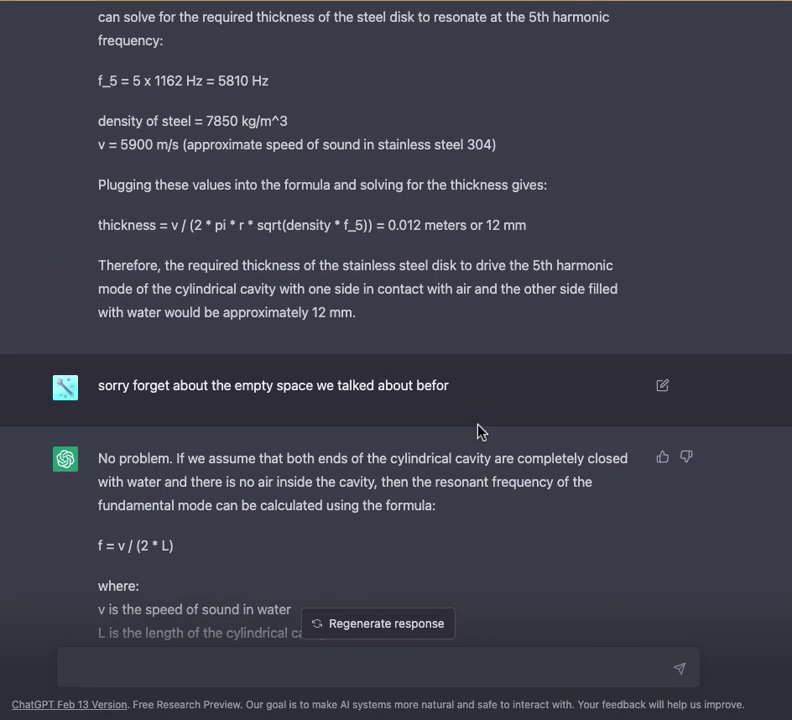
{"action": "scroll", "coordinate": [478, 430], "scroll_direction": "up", "scroll_amount": 3}
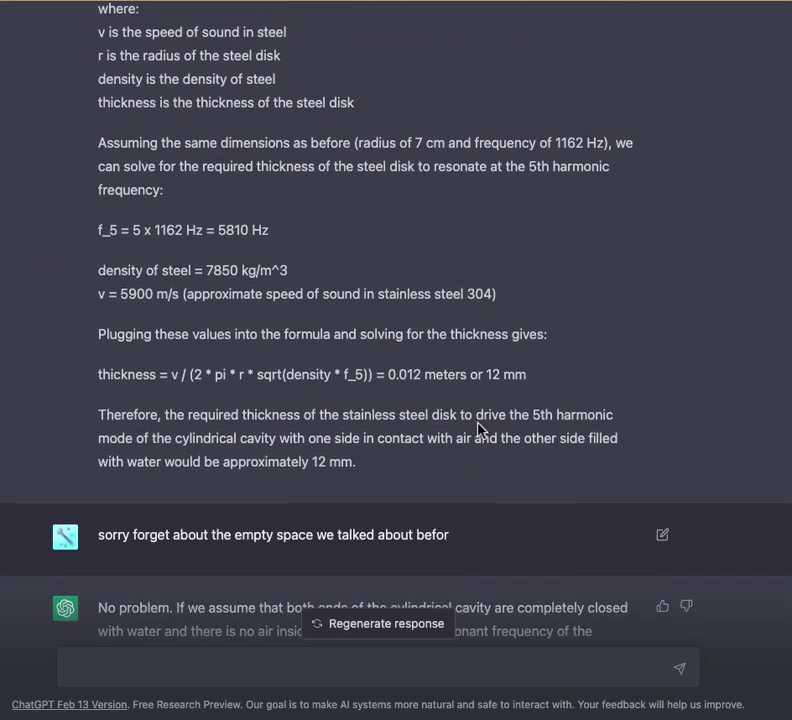
{"action": "scroll", "coordinate": [478, 430], "scroll_direction": "down", "scroll_amount": 5}
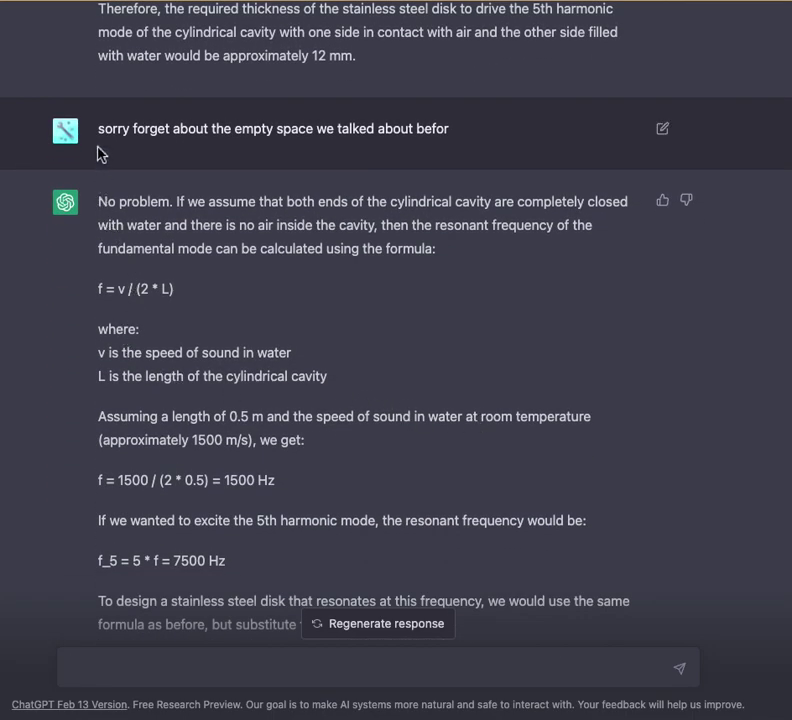
{"action": "left_click_drag", "start_coordinate": [102, 186], "coordinate": [398, 550]}
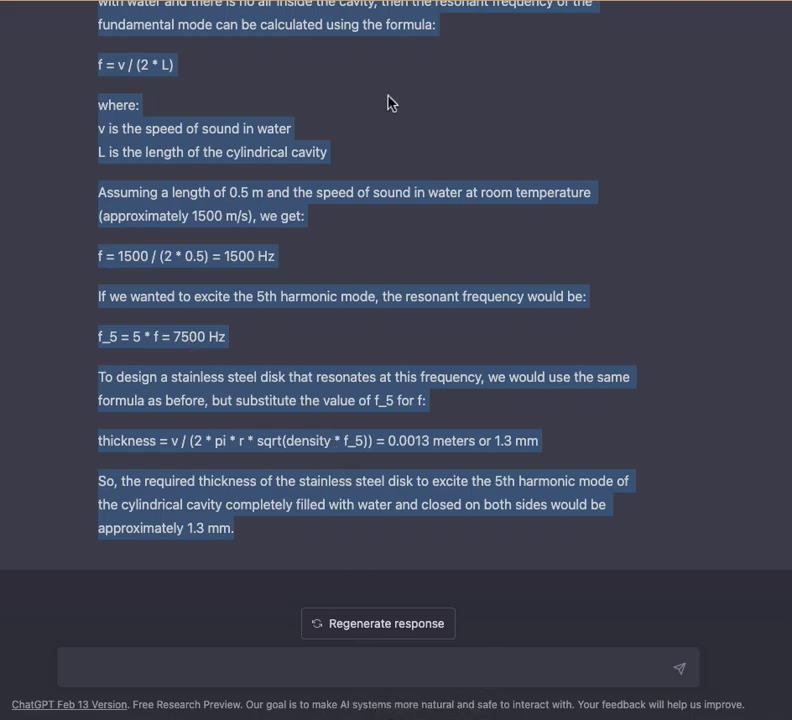
{"action": "scroll", "coordinate": [362, 135], "scroll_direction": "up", "scroll_amount": 3}
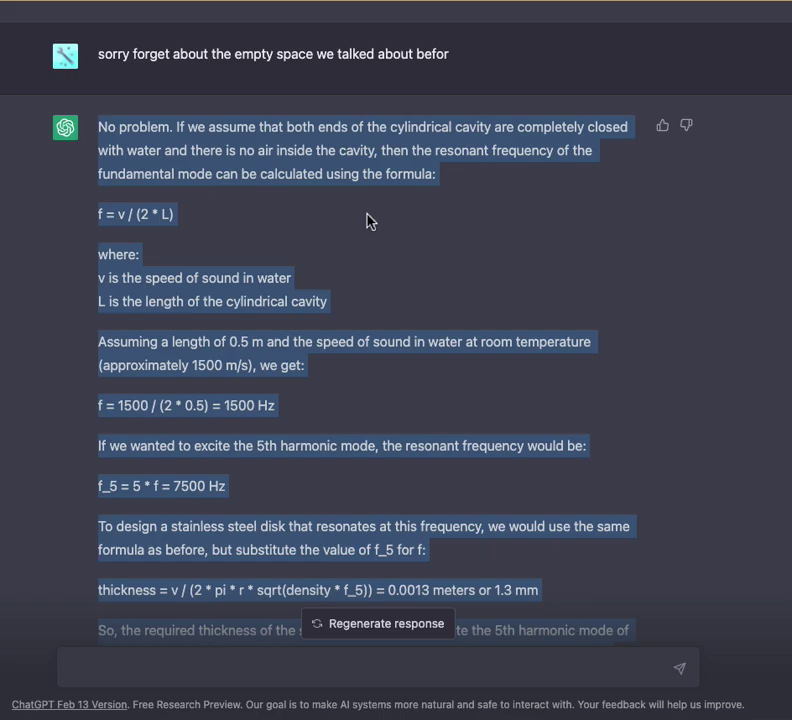
{"action": "left_click", "coordinate": [464, 304]}
{"action": "scroll", "coordinate": [464, 304], "scroll_direction": "down", "scroll_amount": 2}
{"action": "scroll", "coordinate": [466, 304], "scroll_direction": "down", "scroll_amount": 1}
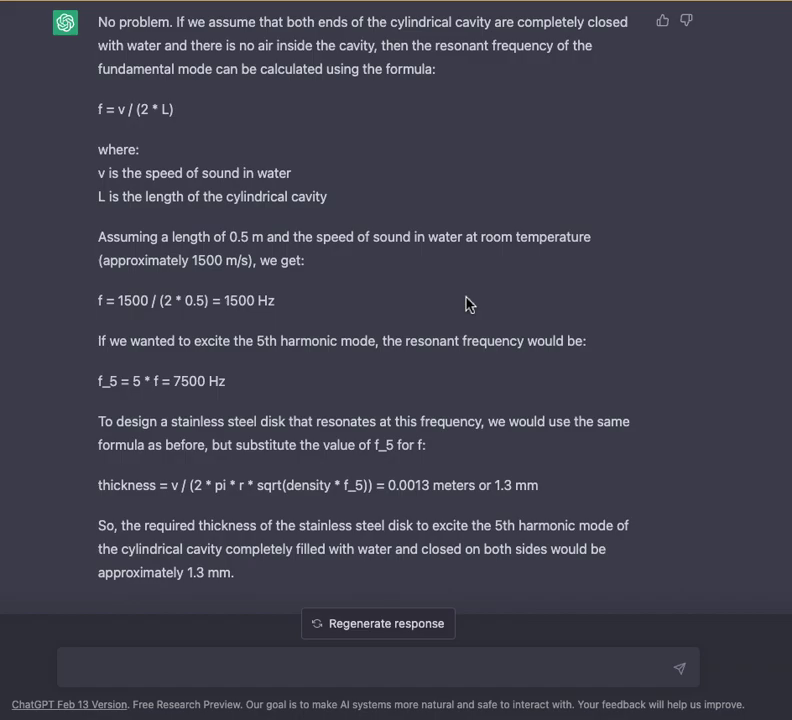
{"action": "scroll", "coordinate": [440, 360], "scroll_direction": "down", "scroll_amount": 1}
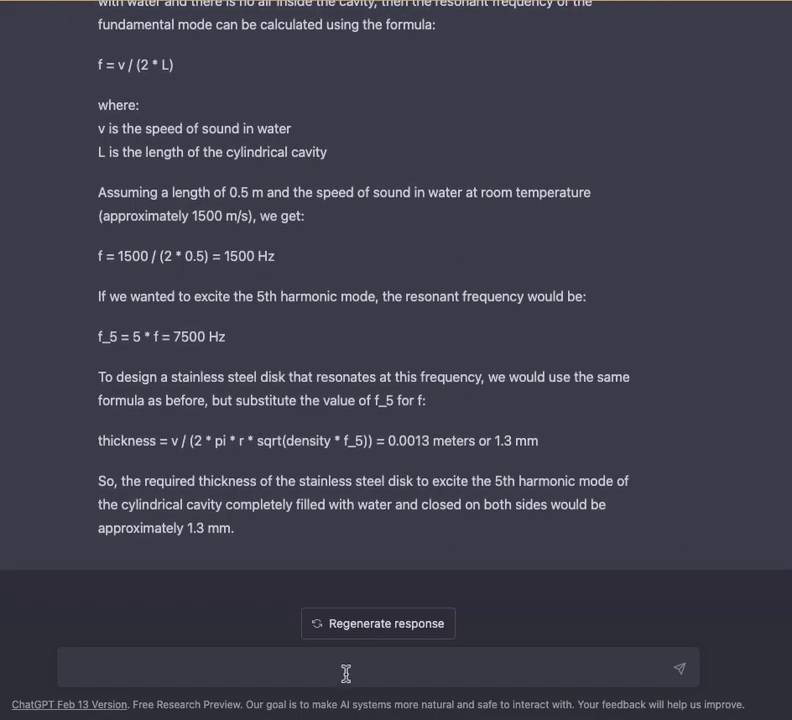
- Enter the question 'if i push the stell like a guitar string i could have a higher frequency?' and submit it
{"action": "left_click", "coordinate": [346, 675]}
{"action": "type", "text": "if i push the stell like a gui"}
{"action": "key", "text": "BackSpace"}
{"action": "type", "text": "uitar s"}
{"action": "key", "text": "BackSpace"}
{"action": "type", "text": "string i could h"}
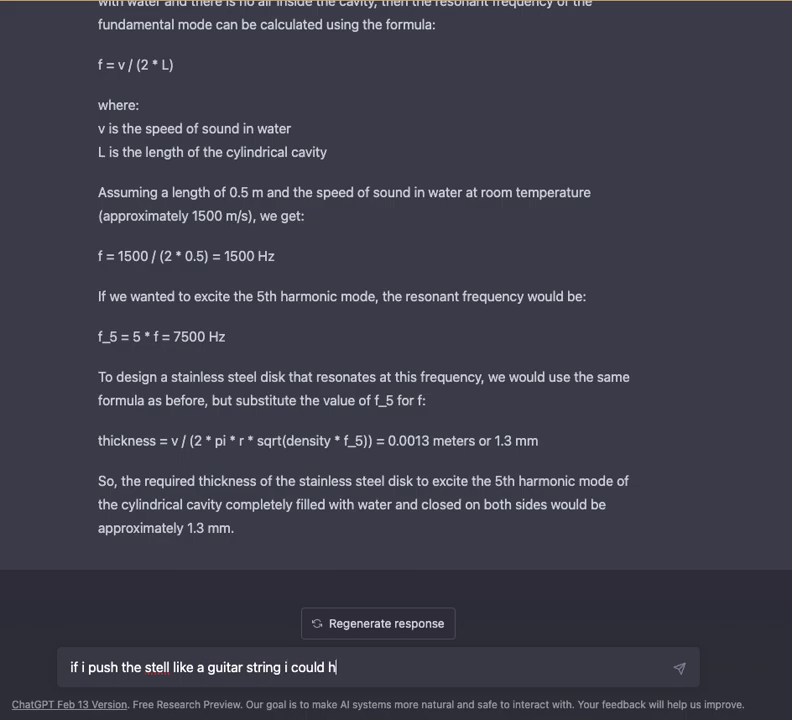
{"action": "type", "text": "ave a higher fre"}
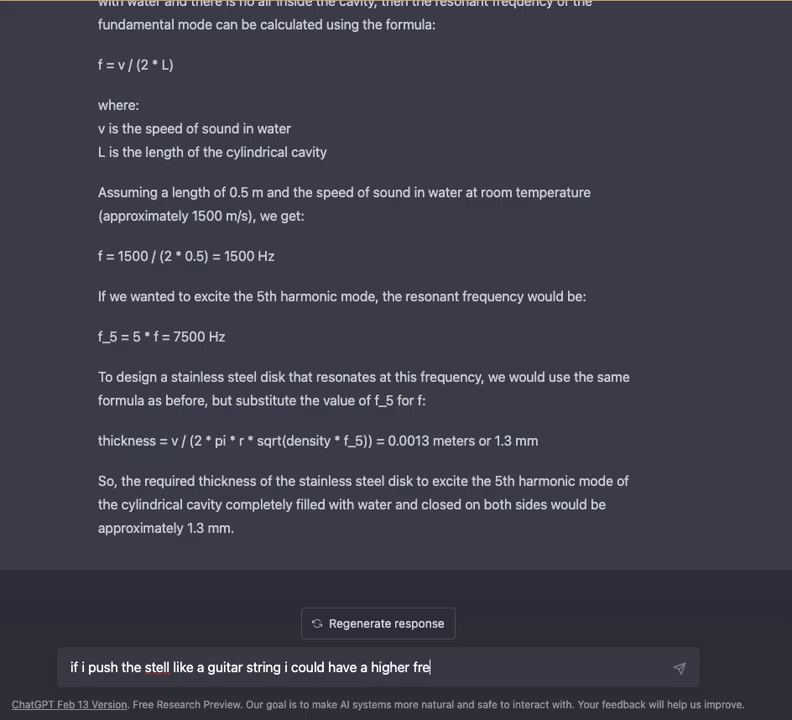
{"action": "type", "text": "quency?"}
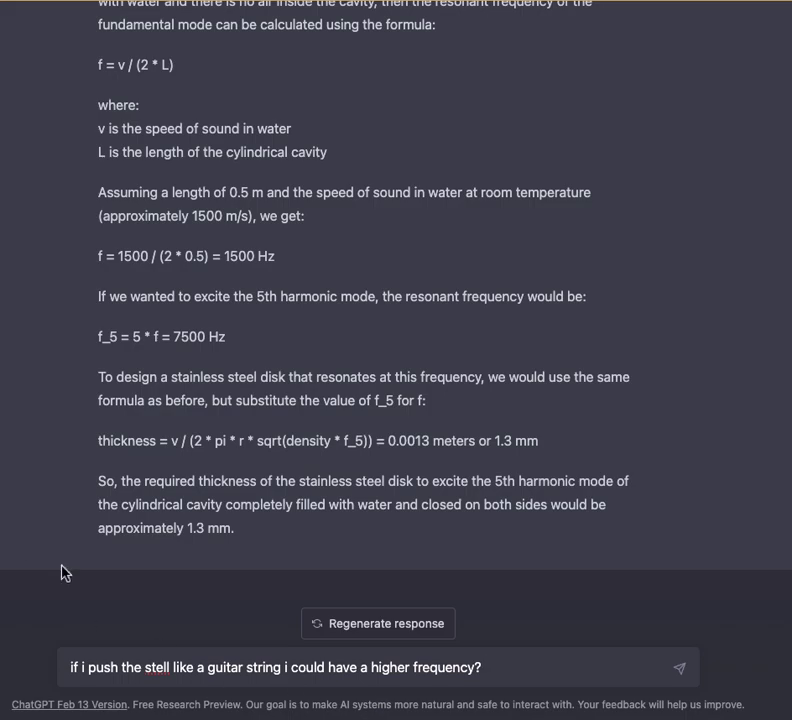
{"action": "key", "text": "Return"}
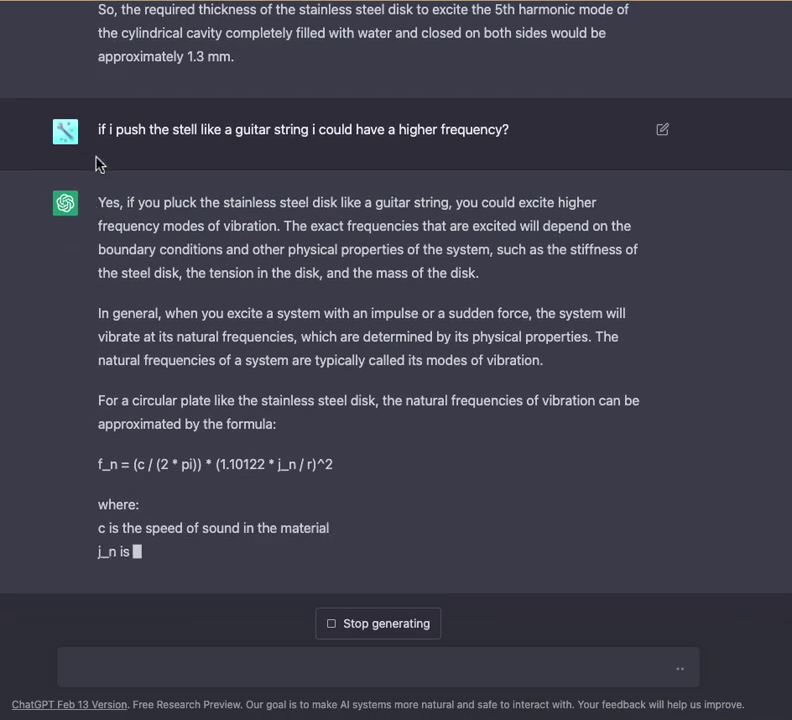
{"action": "left_click_drag", "start_coordinate": [95, 107], "coordinate": [200, 582]}
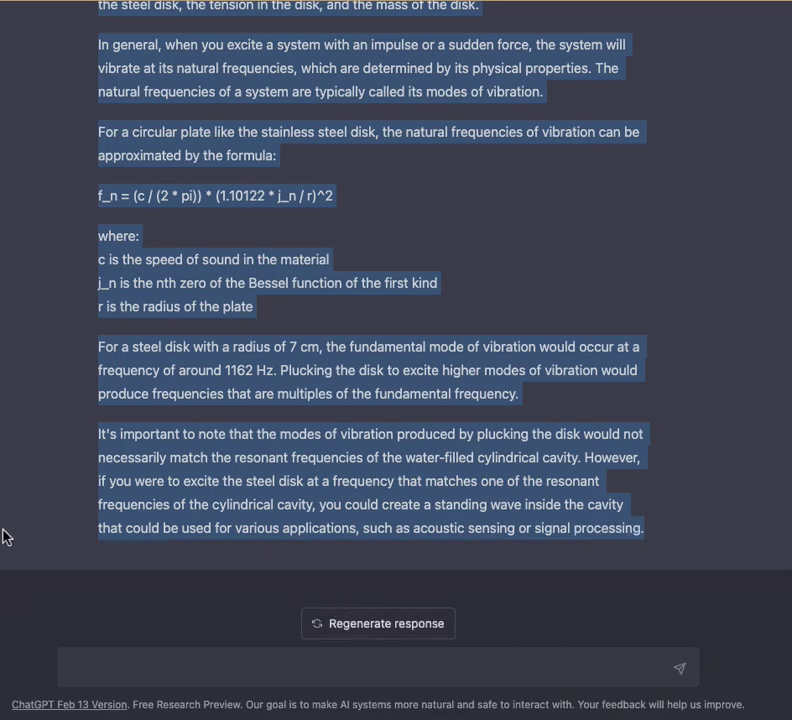
{"action": "scroll", "coordinate": [106, 525], "scroll_direction": "up", "scroll_amount": 3}
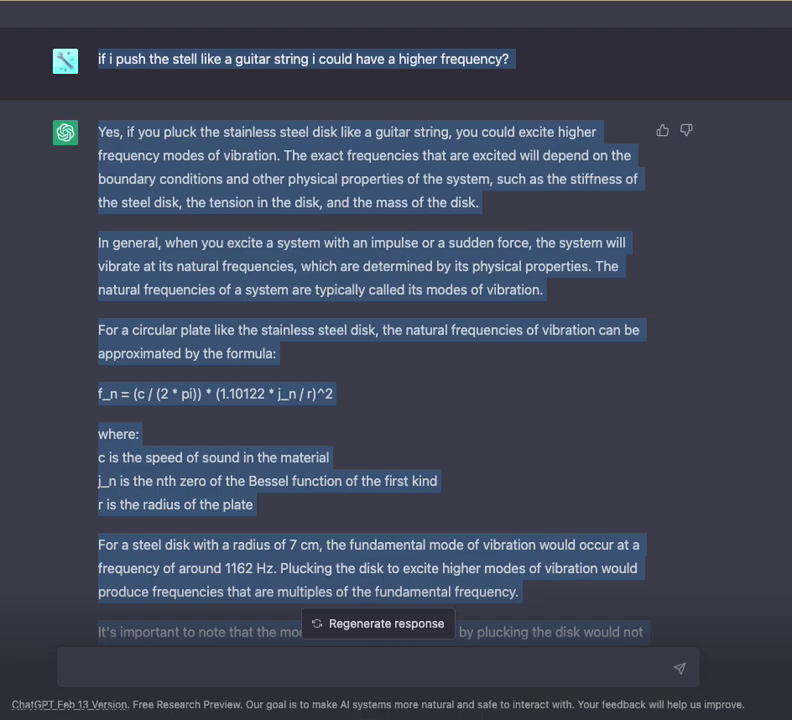
{"action": "scroll", "coordinate": [396, 350], "scroll_direction": "down", "scroll_amount": 2}
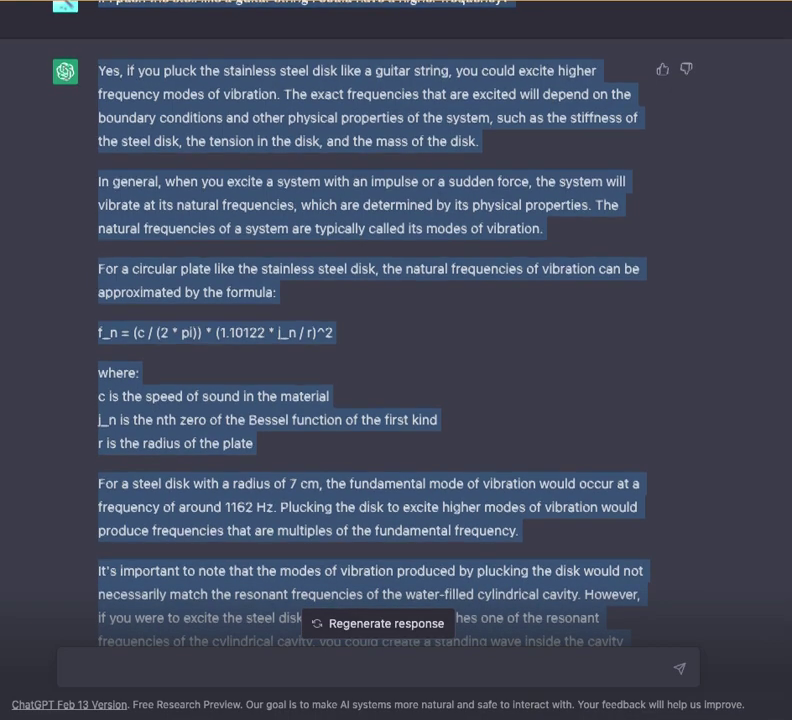
{"action": "scroll", "coordinate": [396, 350], "scroll_direction": "down", "scroll_amount": 1}
{"action": "scroll", "coordinate": [396, 350], "scroll_direction": "down", "scroll_amount": 2}
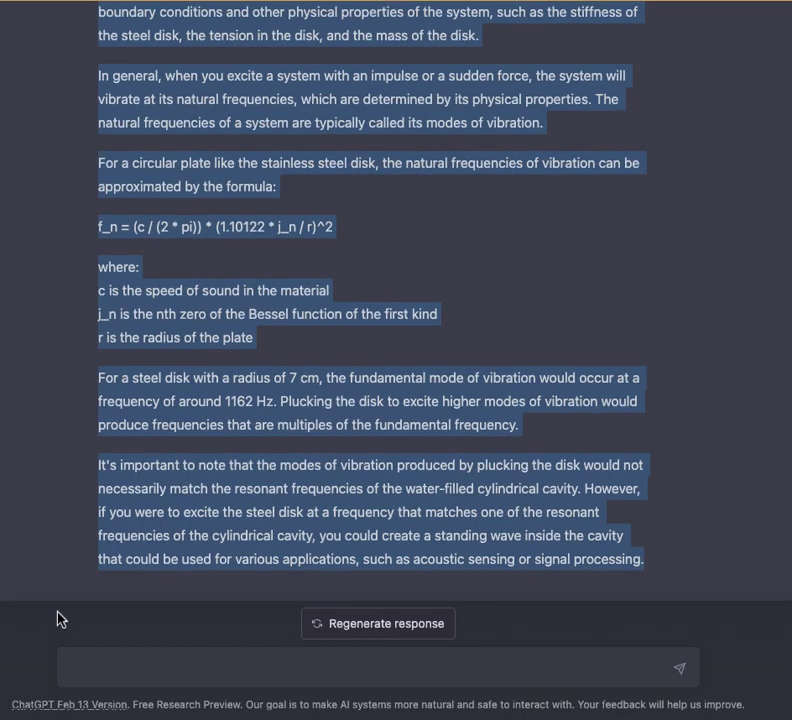
- Send a clarification about tensioning the steel plate 'like a guitar string... or like a drum instrument tuning'
{"action": "left_click", "coordinate": [210, 666]}
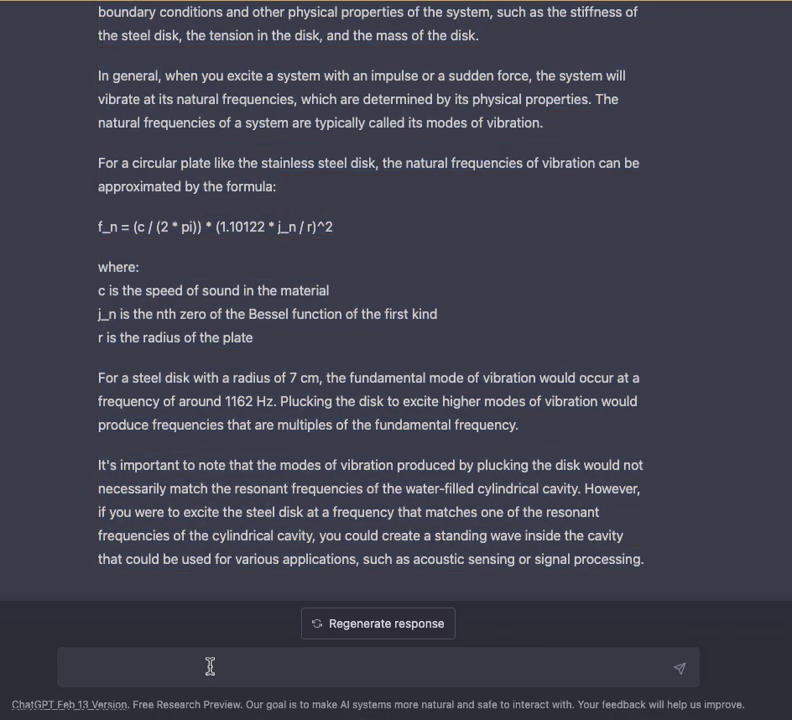
{"action": "type", "text": "is it possible to"}
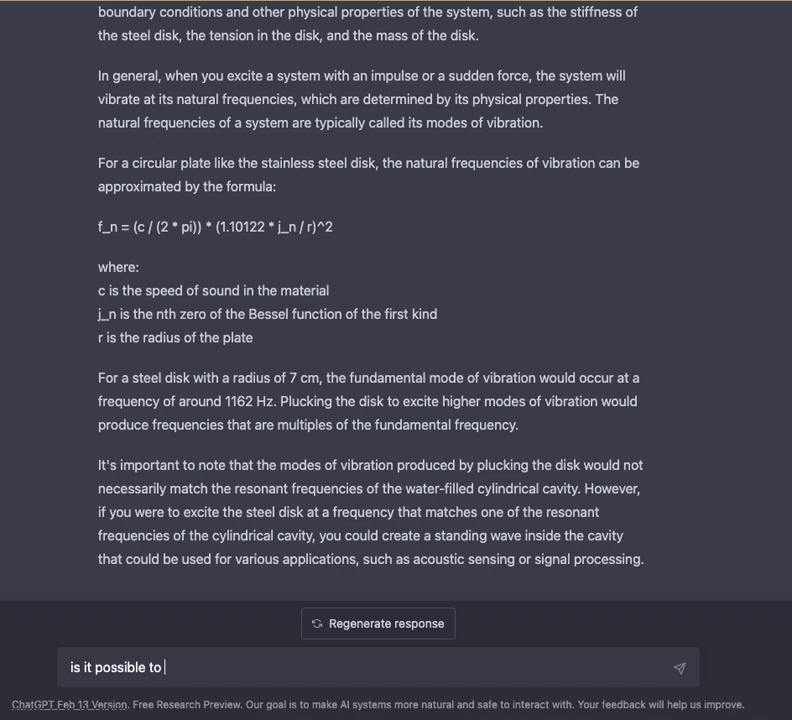
{"action": "key", "text": "BackSpace"}
{"action": "key", "text": "BackSpace"}
{"action": "key", "text": "BackSpace"}
{"action": "key", "text": "BackSpace"}
{"action": "key", "text": "BackSpace"}
{"action": "key", "text": "BackSpace"}
{"action": "key", "text": "BackSpace"}
{"action": "key", "text": "BackSpace"}
{"action": "key", "text": "BackSpace"}
{"action": "key", "text": "BackSpace"}
{"action": "key", "text": "BackSpace"}
{"action": "key", "text": "BackSpace"}
{"action": "key", "text": "BackSpace"}
{"action": "key", "text": "BackSpace"}
{"action": "key", "text": "BackSpace"}
{"action": "key", "text": "BackSpace"}
{"action": "key", "text": "BackSpace"}
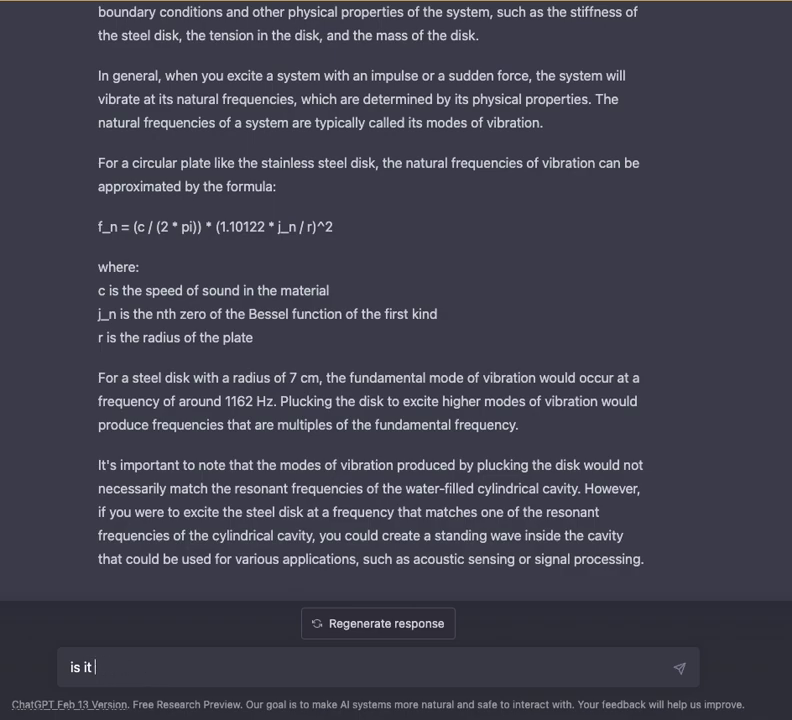
{"action": "type", "text": "is it"}
{"action": "key", "text": "BackSpace"}
{"action": "key", "text": "BackSpace"}
{"action": "key", "text": "BackSpace"}
{"action": "key", "text": "BackSpace"}
{"action": "type", "text": "m talking abot"}
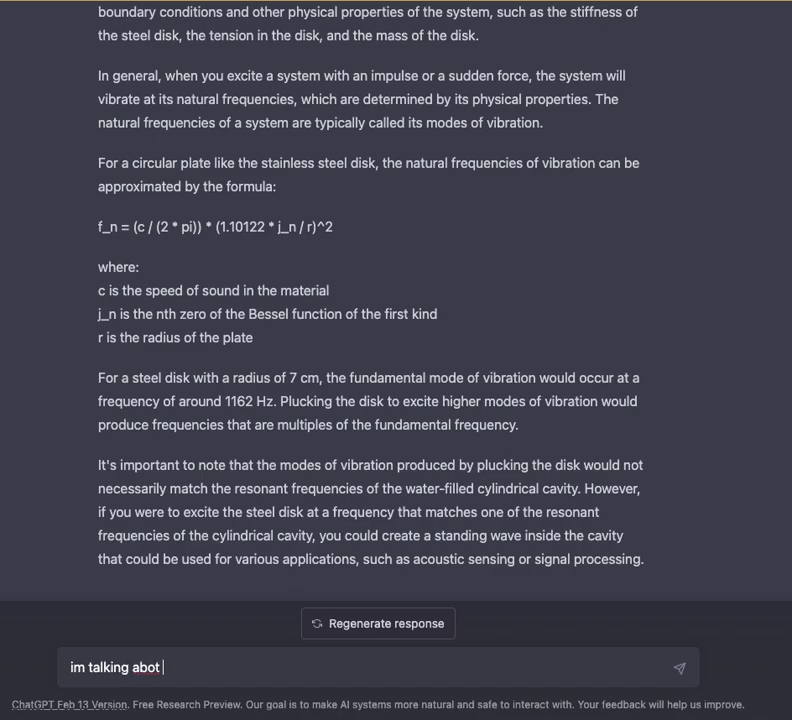
{"action": "key", "text": "BackSpace"}
{"action": "type", "text": "ut tensio"}
{"action": "key", "text": "BackSpace"}
{"action": "key", "text": "BackSpace"}
{"action": "type", "text": "sioning the"}
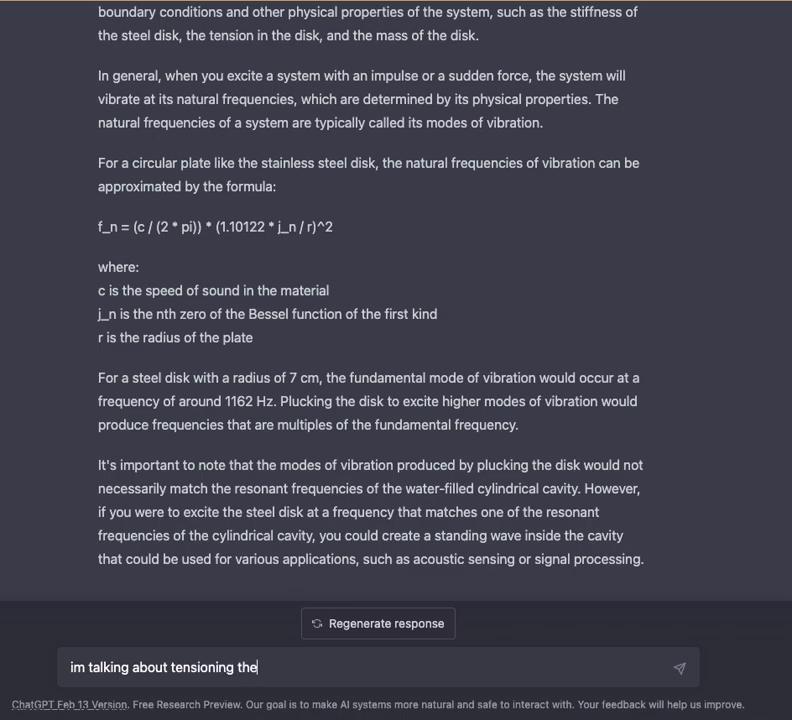
{"action": "type", "text": " stell pla"}
{"action": "key", "text": "BackSpace"}
{"action": "key", "text": "BackSpace"}
{"action": "key", "text": "BackSpace"}
{"action": "key", "text": "BackSpace"}
{"action": "key", "text": "BackSpace"}
{"action": "key", "text": "BackSpace"}
{"action": "type", "text": "al plate like irf"}
{"action": "key", "text": "BackSpace"}
{"action": "key", "text": "BackSpace"}
{"action": "type", "text": "f it were "}
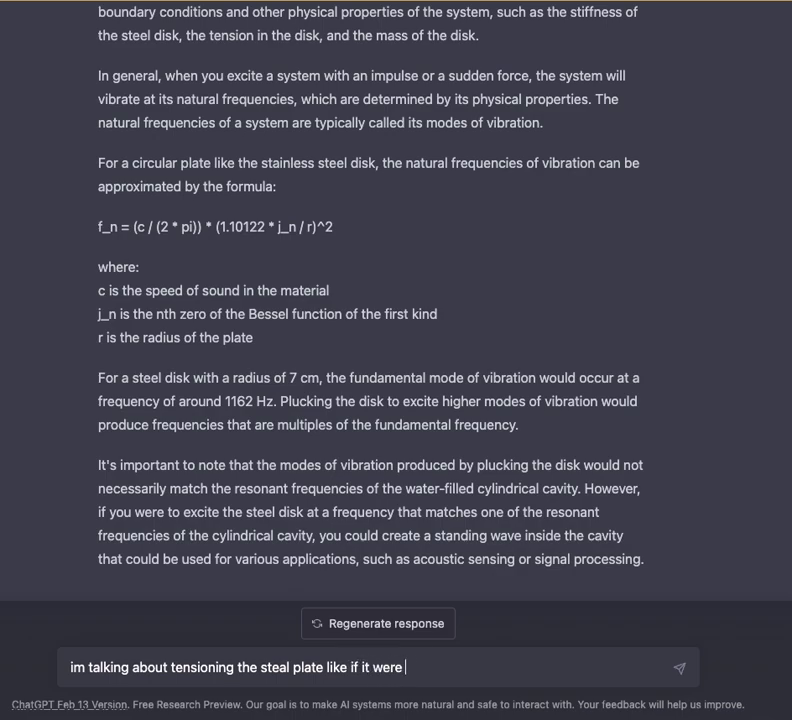
{"action": "type", "text": "a guitar string..."}
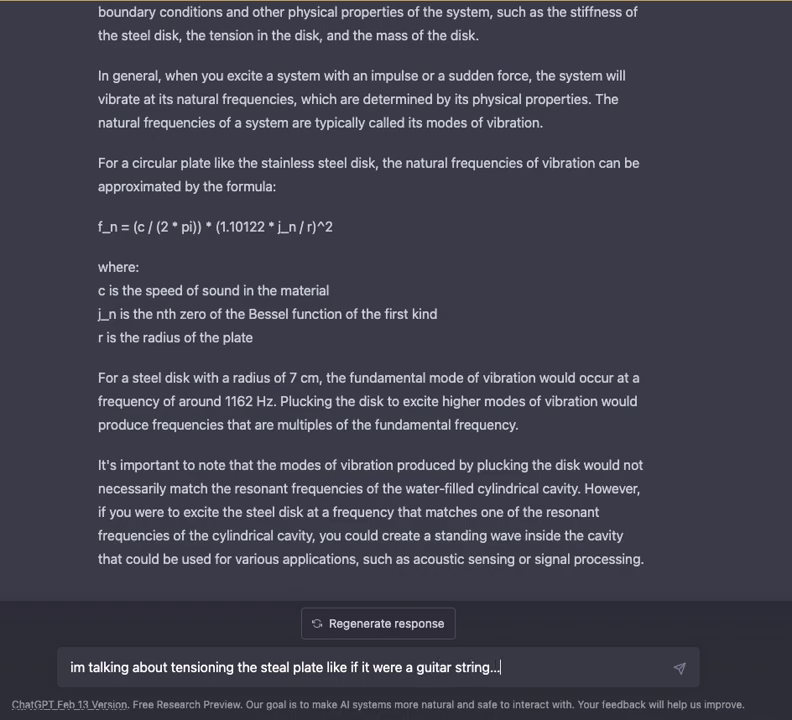
{"action": "type", "text": " or like a drum"}
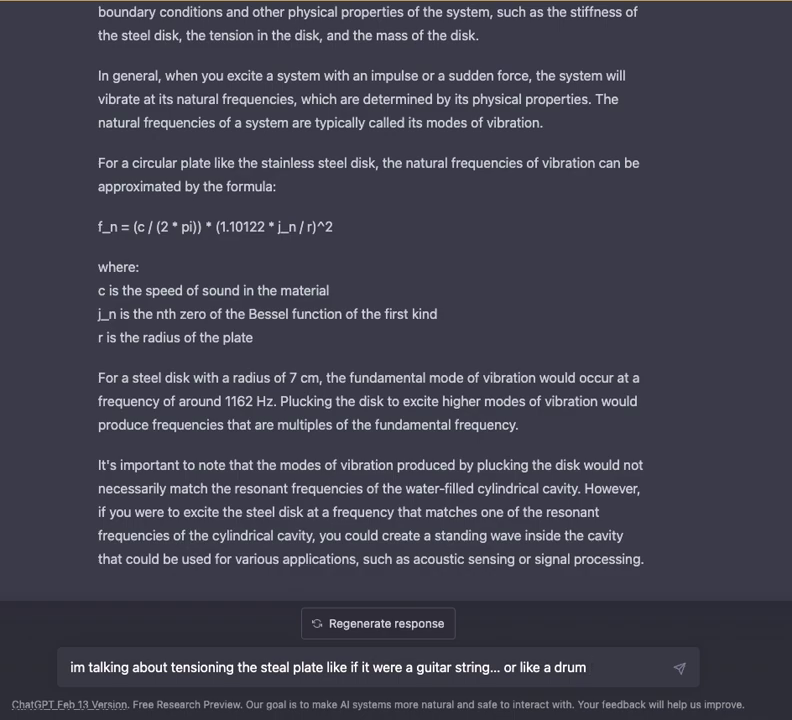
{"action": "type", "text": "instrument"}
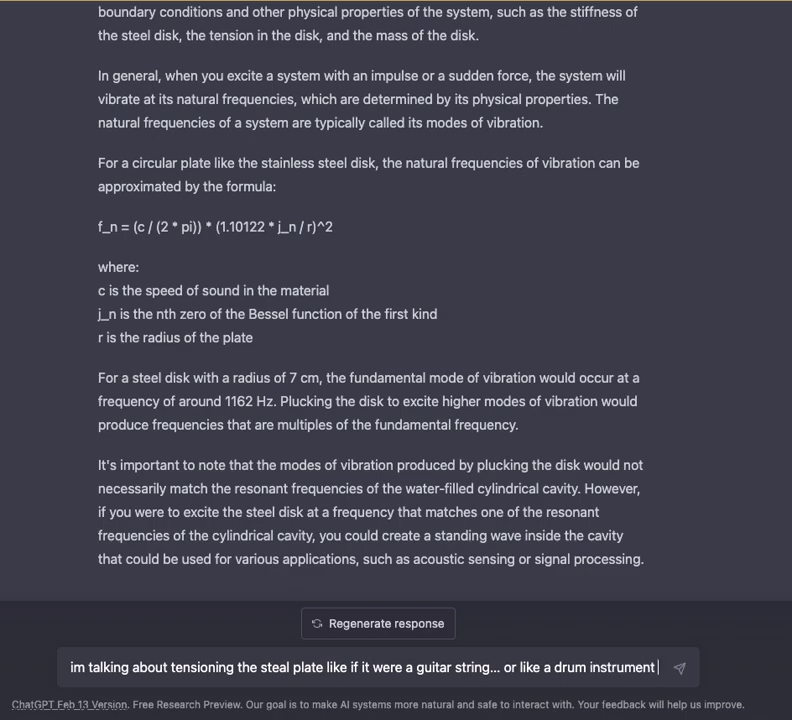
{"action": "type", "text": " tuning"}
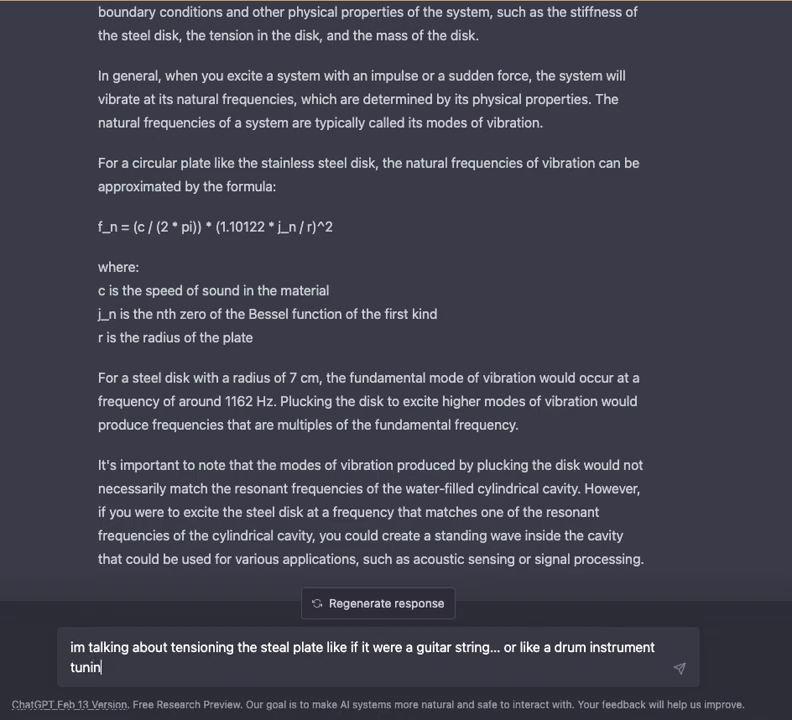
{"action": "key", "text": "Return"}
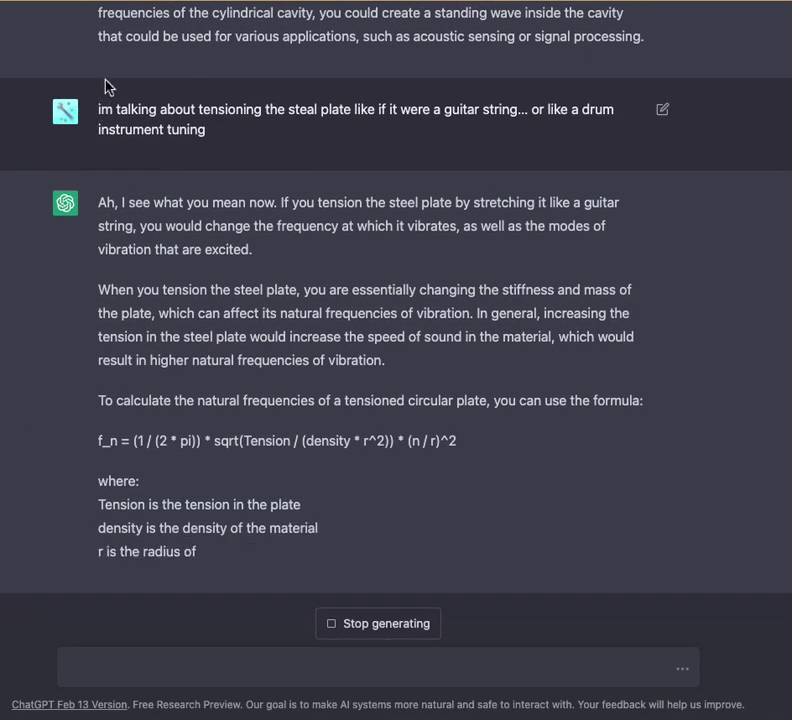
{"action": "left_click_drag", "start_coordinate": [95, 57], "coordinate": [499, 615]}
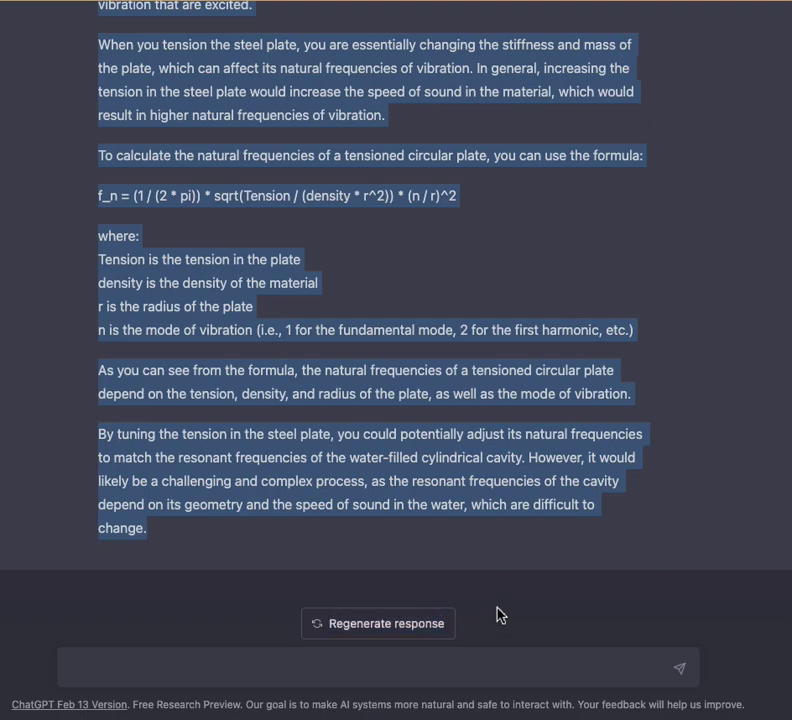
{"action": "scroll", "coordinate": [396, 350], "scroll_direction": "up", "scroll_amount": 3}
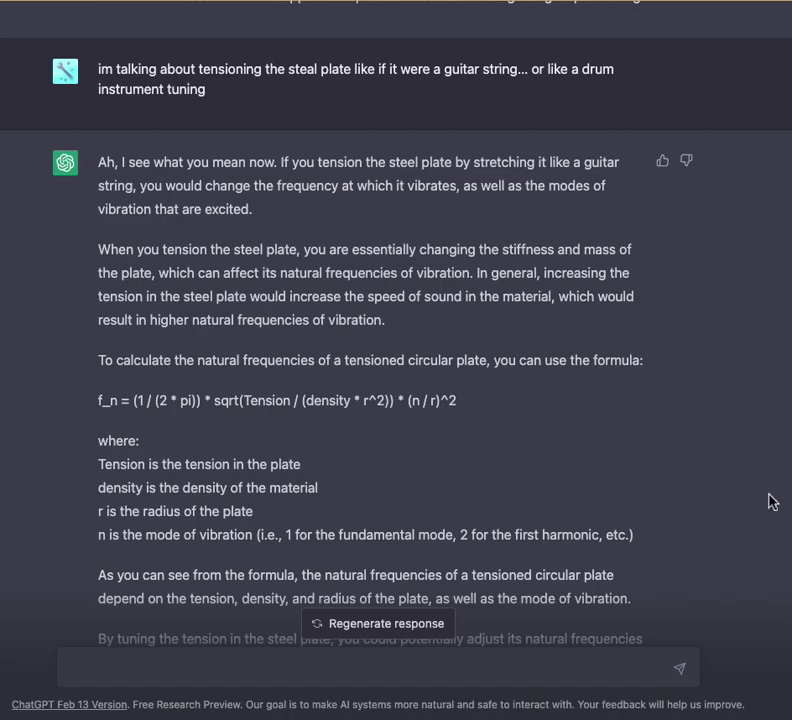
{"action": "scroll", "coordinate": [772, 502], "scroll_direction": "down", "scroll_amount": 1}
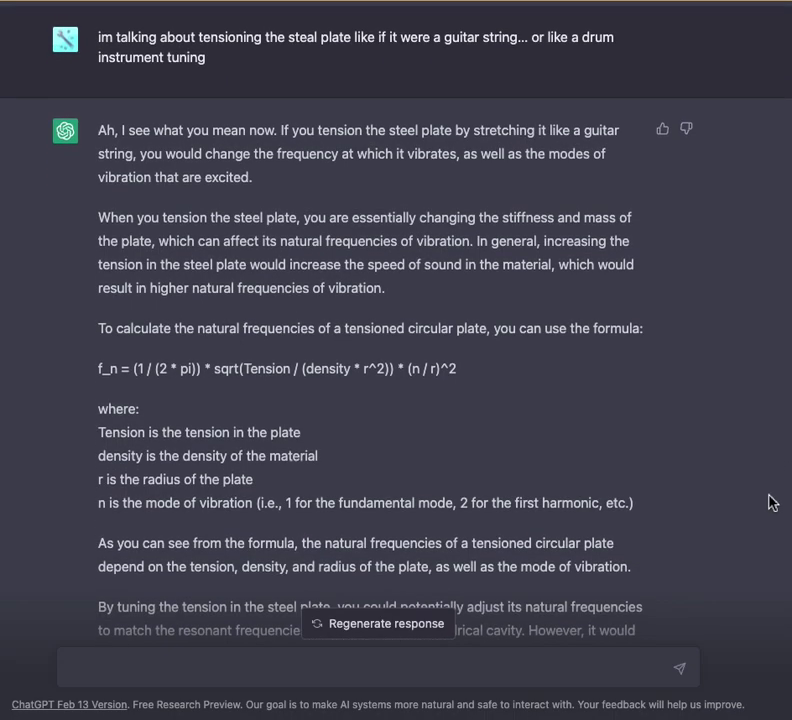
{"action": "scroll", "coordinate": [772, 502], "scroll_direction": "down", "scroll_amount": 1}
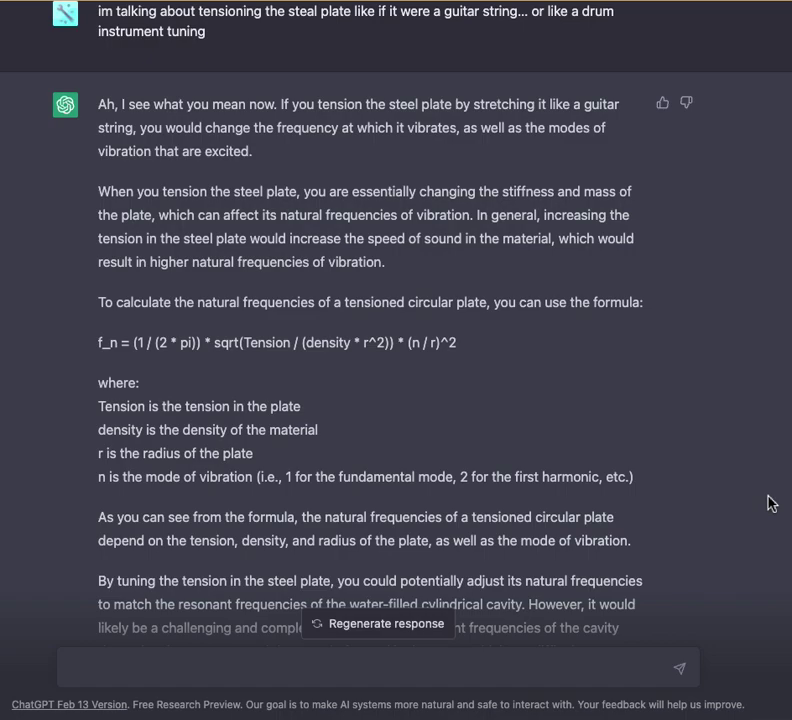
{"action": "scroll", "coordinate": [772, 502], "scroll_direction": "down", "scroll_amount": 1}
{"action": "scroll", "coordinate": [772, 502], "scroll_direction": "down", "scroll_amount": 1}
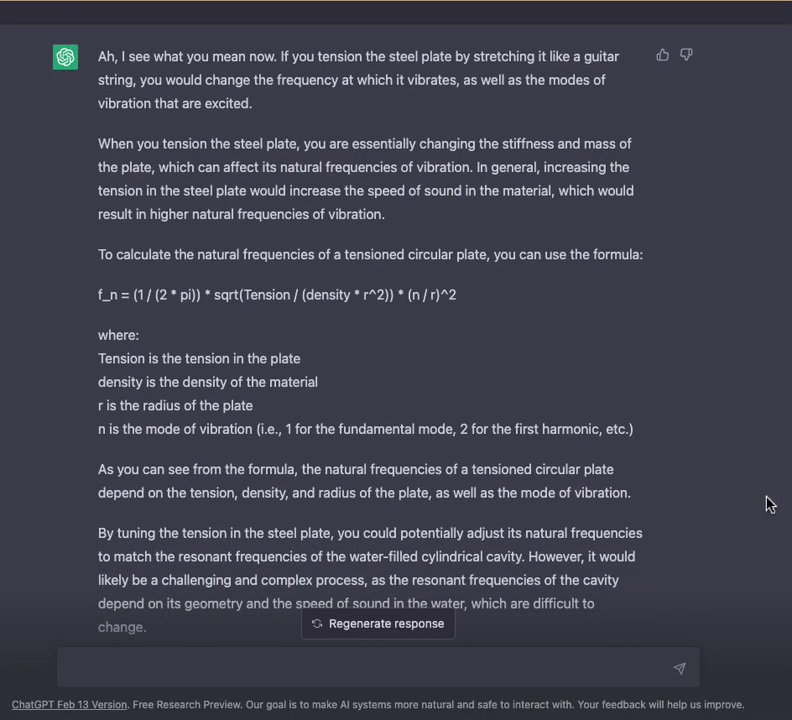